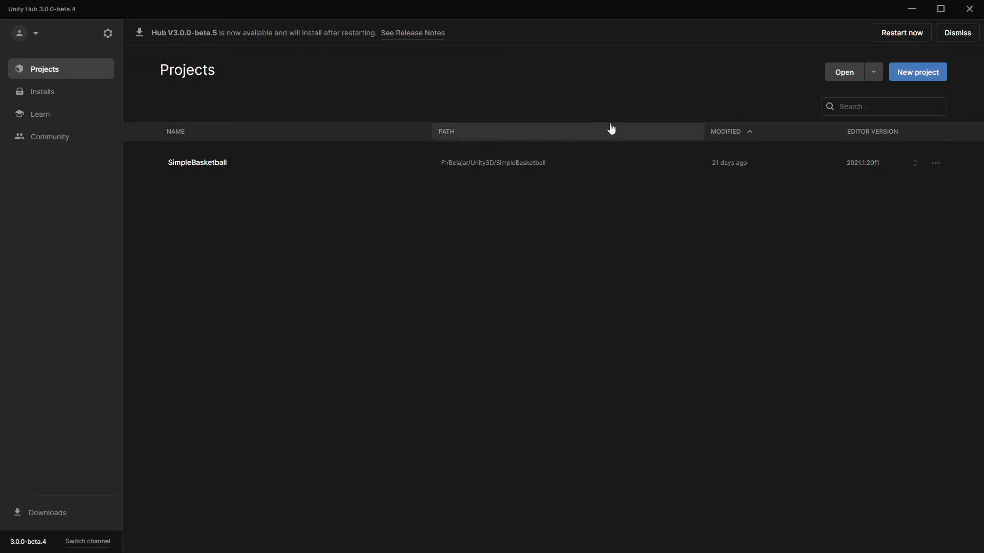
- Start a new 2D project named BasketballBehaviour in F:\Belajar\Unity3D
{"action": "left_click", "coordinate": [922, 75]}
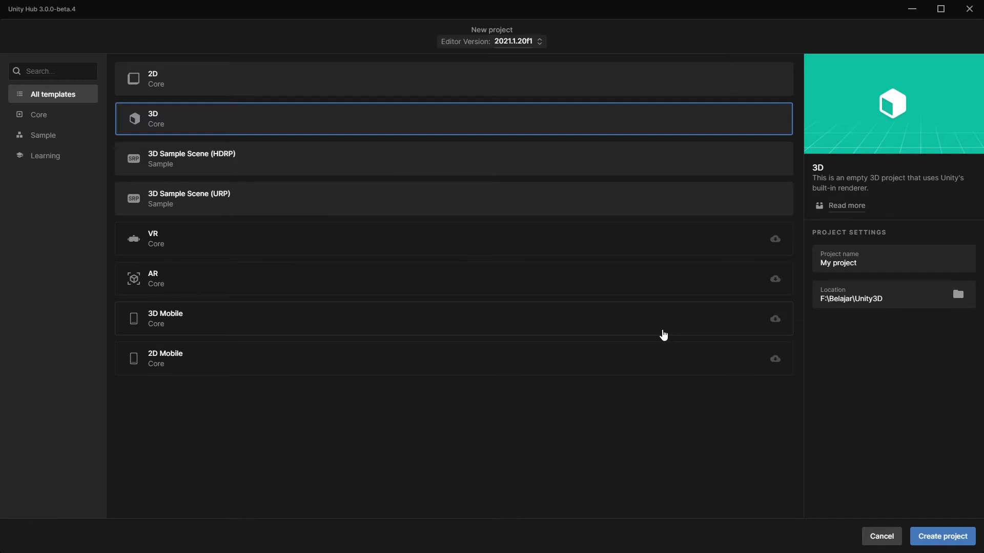
{"action": "left_click", "coordinate": [369, 79]}
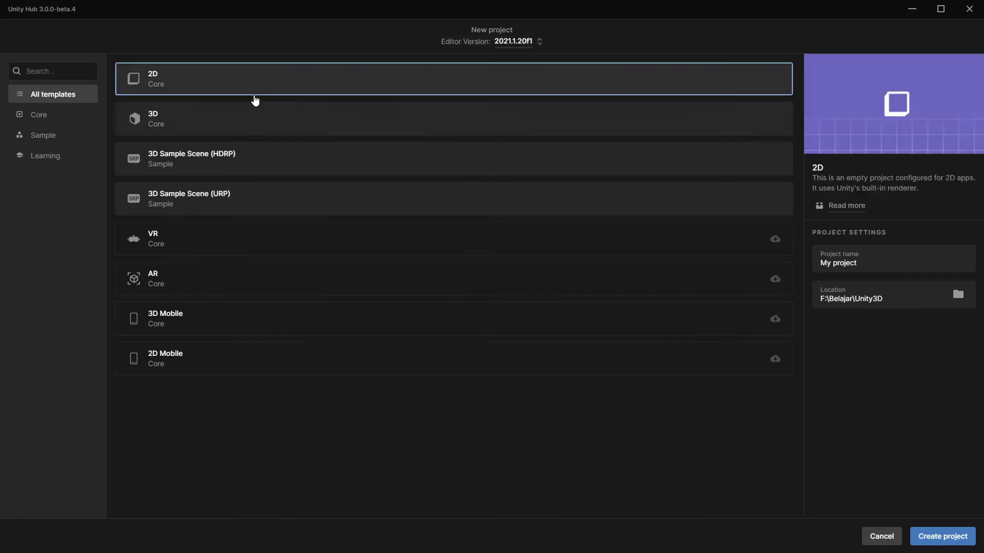
{"action": "left_click", "coordinate": [881, 269]}
{"action": "key", "text": "ctrl+a"}
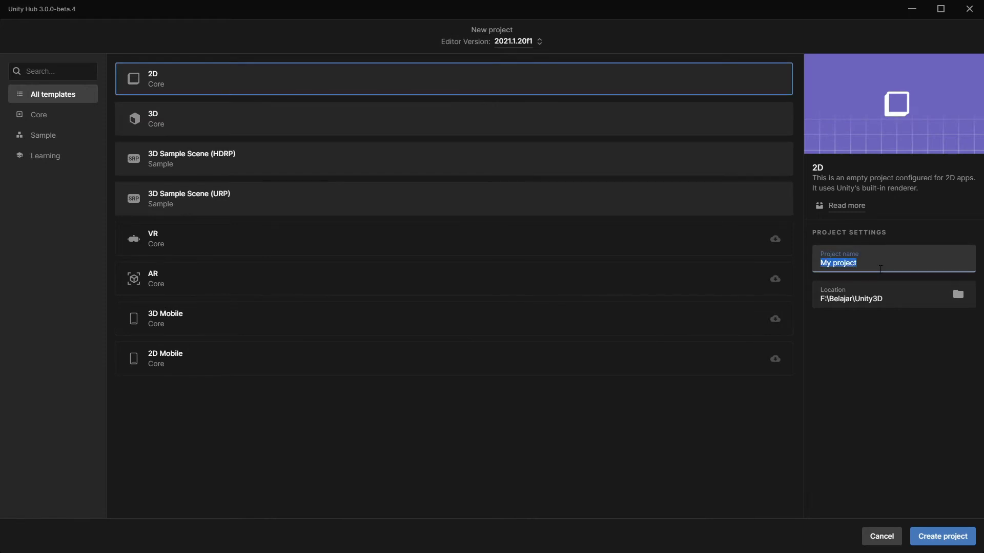
{"action": "type", "text": "BasketballBehaviour"}
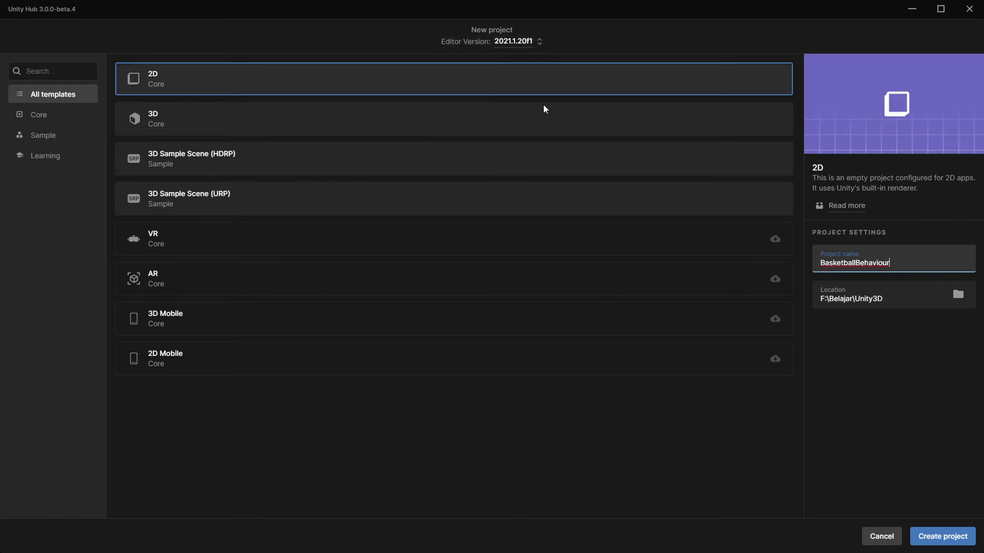
- Create the BasketballBehaviour project so it opens in the editor with SampleScene
{"action": "left_click", "coordinate": [940, 538]}
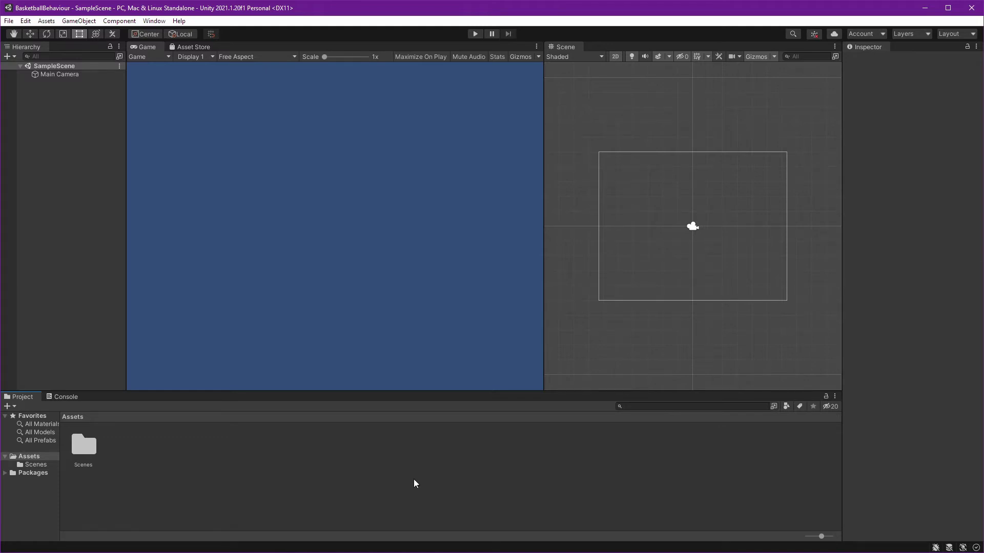
- Launch Chrome from Windows search, stretch it to full height, and go to freepik.com
{"action": "key", "text": "super"}
{"action": "type", "text": "ch"}
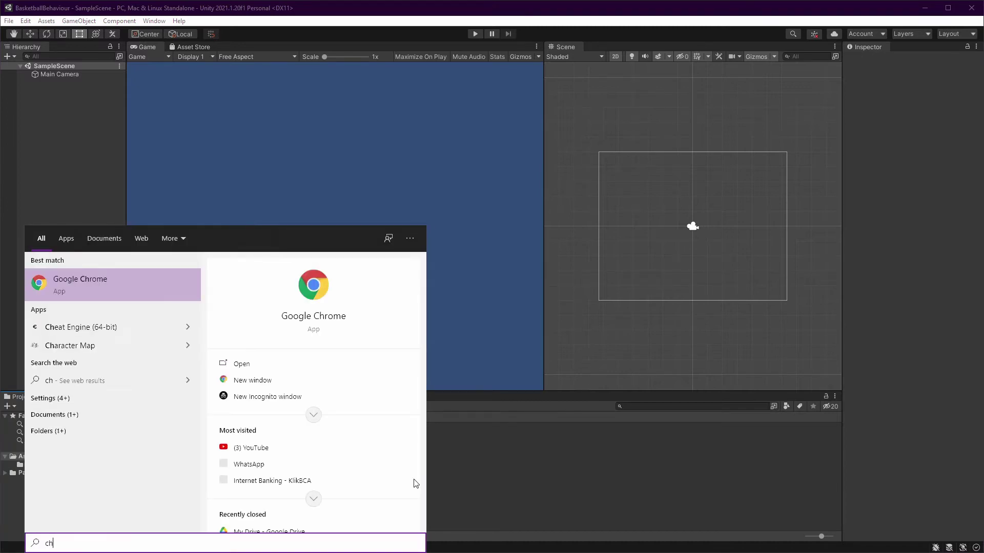
{"action": "type", "text": "r"}
{"action": "key", "text": "Return"}
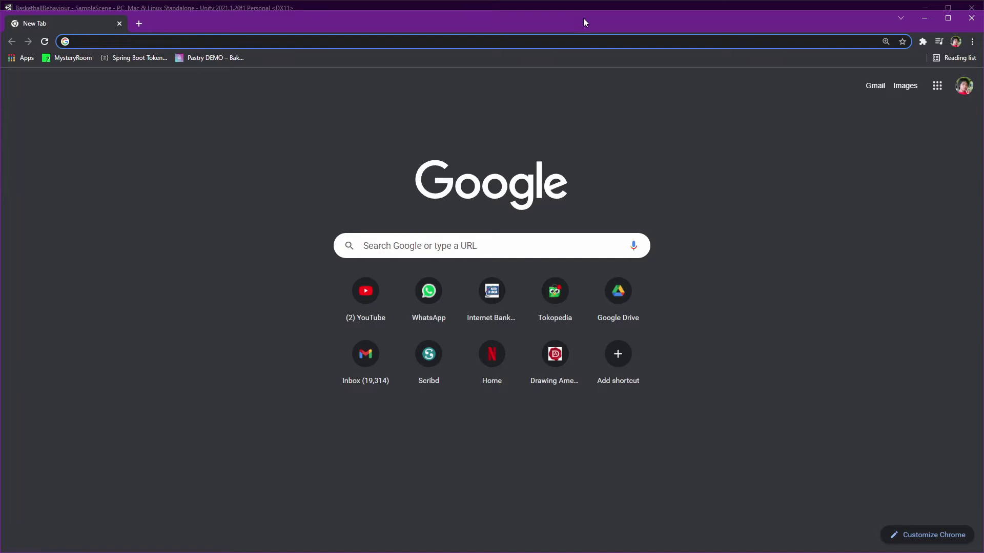
{"action": "left_click_drag", "start_coordinate": [595, 12], "coordinate": [603, 4]}
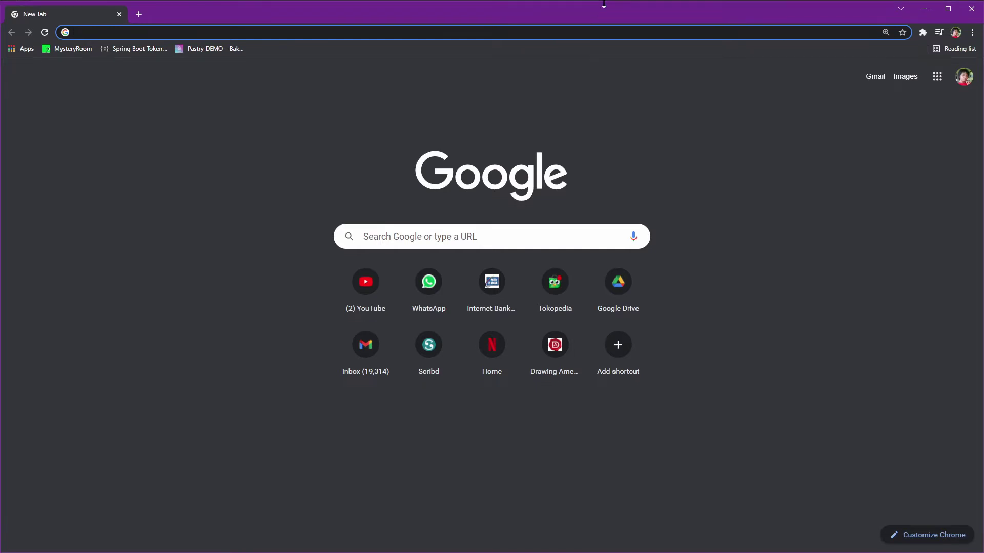
{"action": "left_click", "coordinate": [595, 33]}
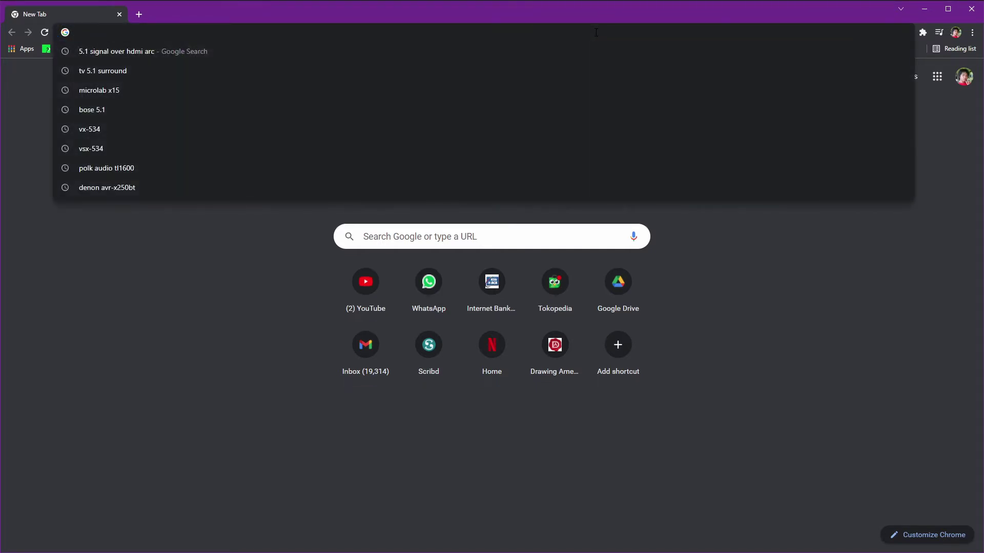
{"action": "type", "text": "freepik.com"}
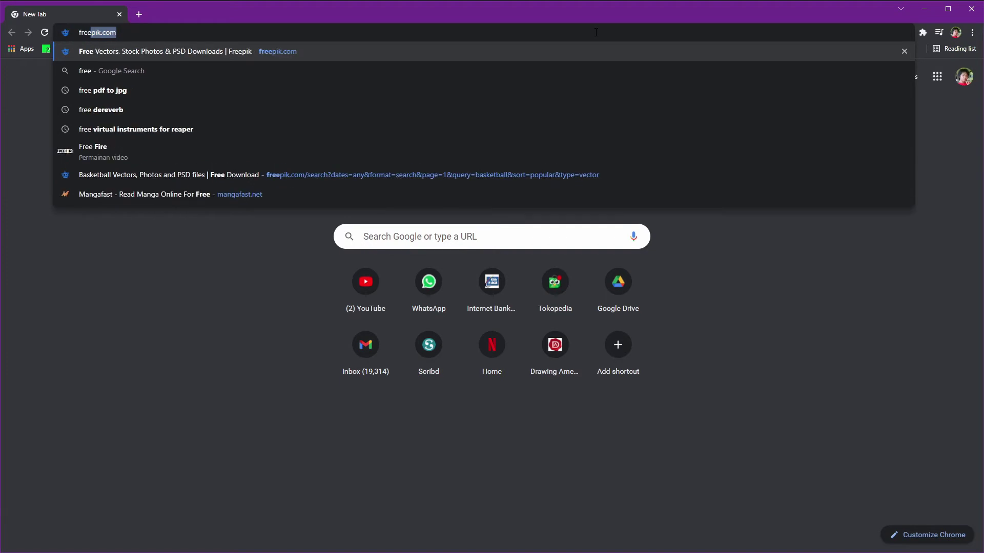
{"action": "key", "text": "Return"}
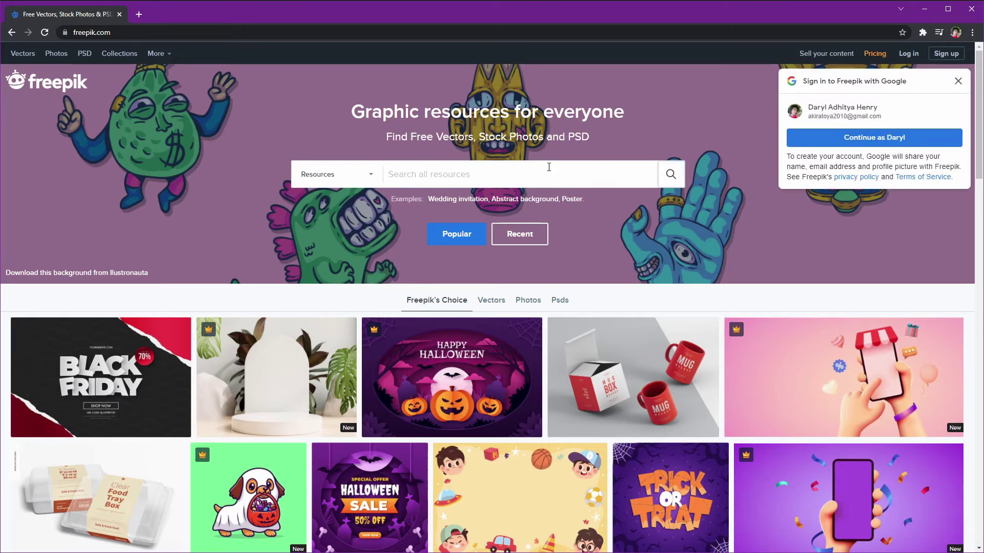
- Search Freepik for basketball and dismiss the Google sign-in popup
{"action": "left_click", "coordinate": [549, 167]}
{"action": "type", "text": "basketball"}
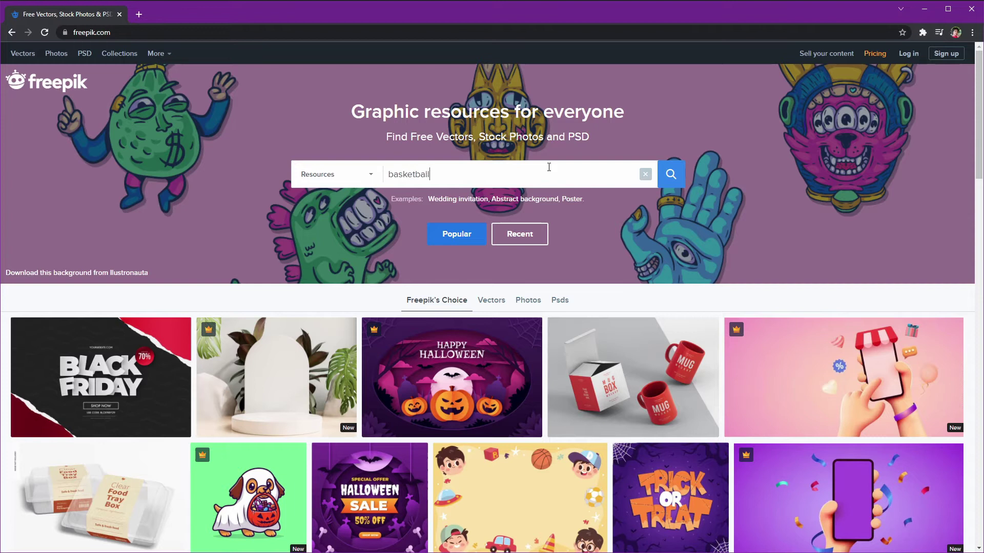
{"action": "key", "text": "Return"}
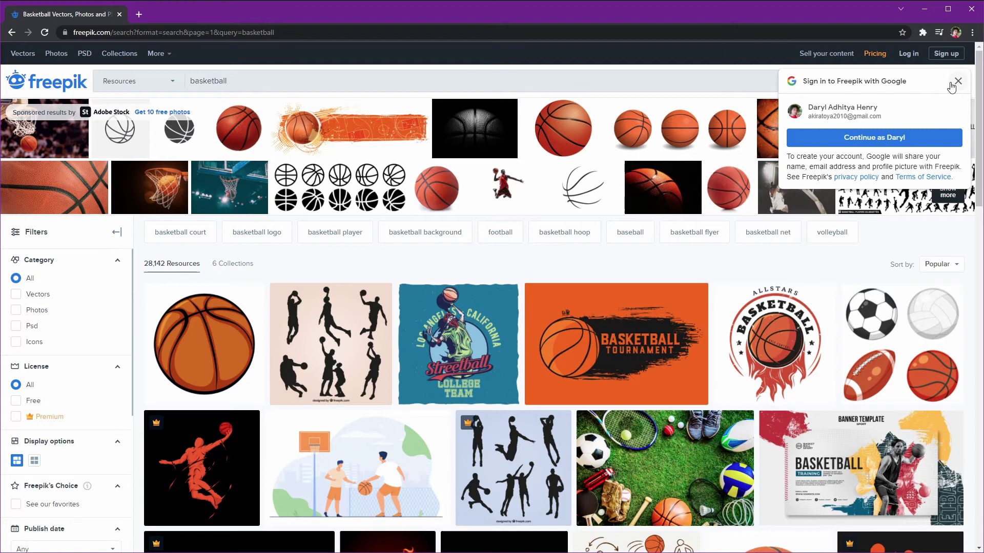
{"action": "left_click", "coordinate": [956, 81]}
{"action": "scroll", "coordinate": [52, 318], "scroll_direction": "down", "scroll_amount": 2}
{"action": "scroll", "coordinate": [63, 310], "scroll_direction": "up", "scroll_amount": 2}
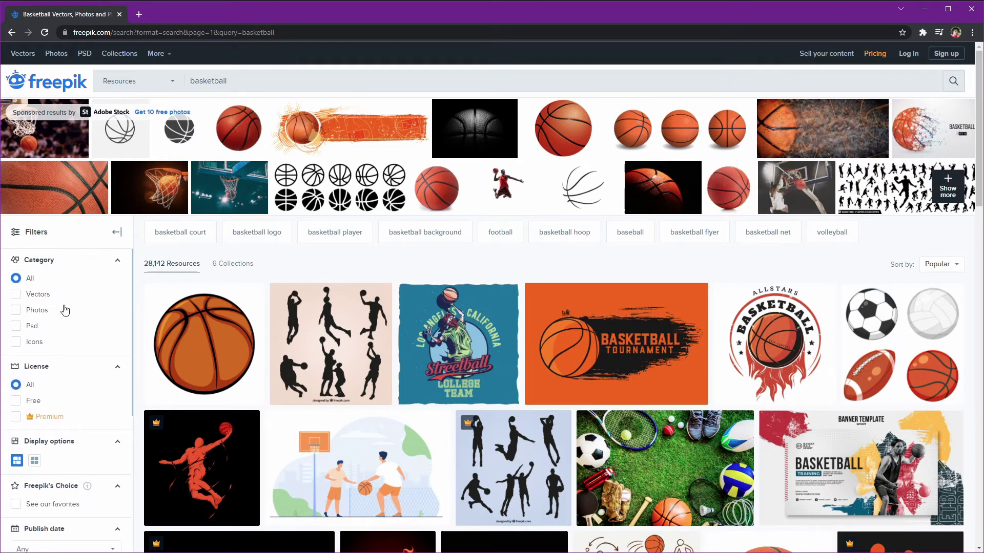
- Filter to Vectors, browse the basketball balls set, then switch to the Raw Resources folder
{"action": "left_click", "coordinate": [17, 295]}
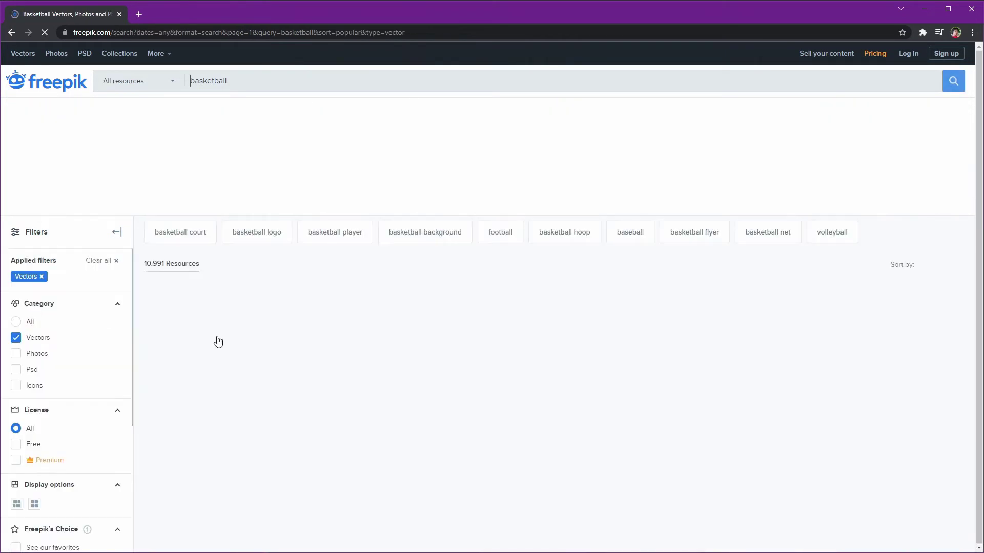
{"action": "scroll", "coordinate": [729, 351], "scroll_direction": "down", "scroll_amount": 2}
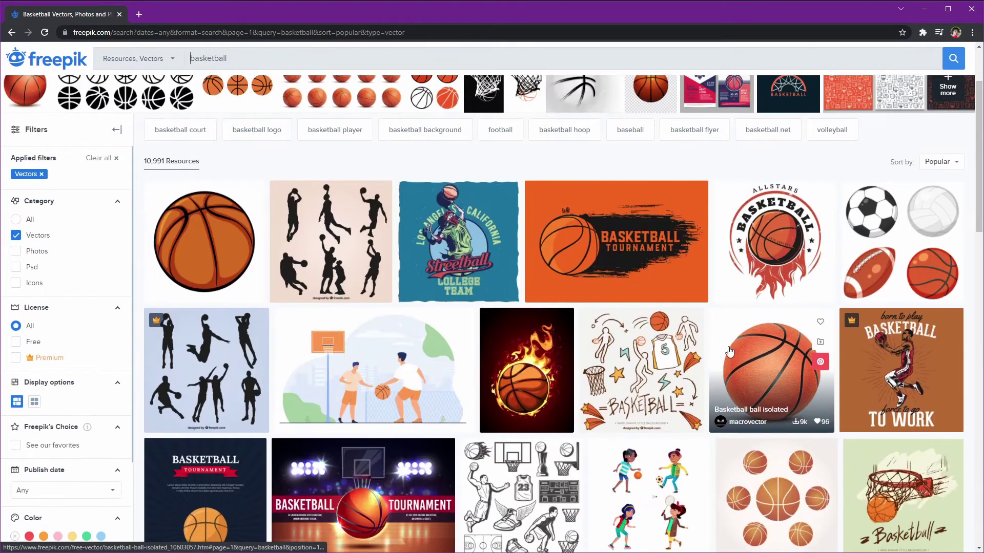
{"action": "scroll", "coordinate": [730, 351], "scroll_direction": "down", "scroll_amount": 1}
{"action": "scroll", "coordinate": [485, 378], "scroll_direction": "down", "scroll_amount": 3}
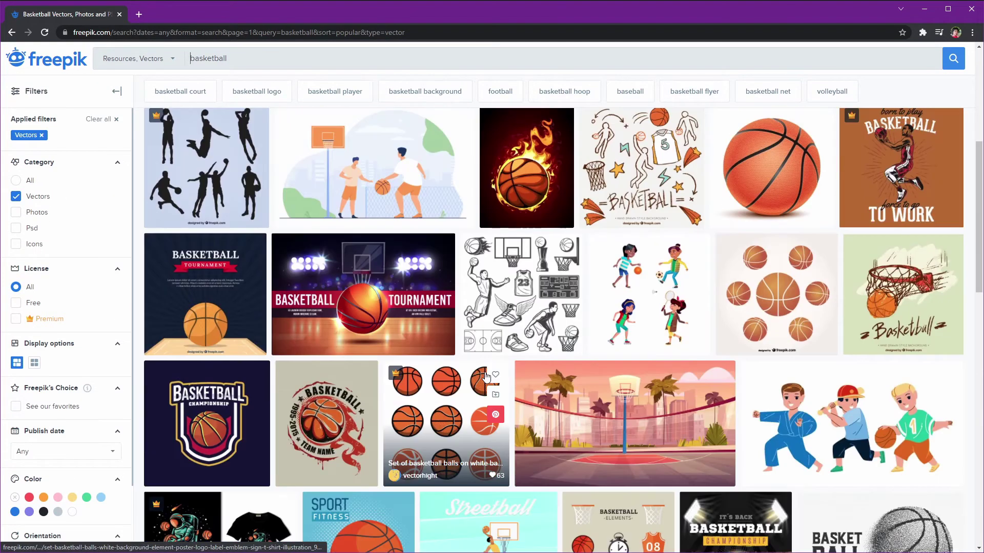
{"action": "scroll", "coordinate": [485, 378], "scroll_direction": "down", "scroll_amount": 3}
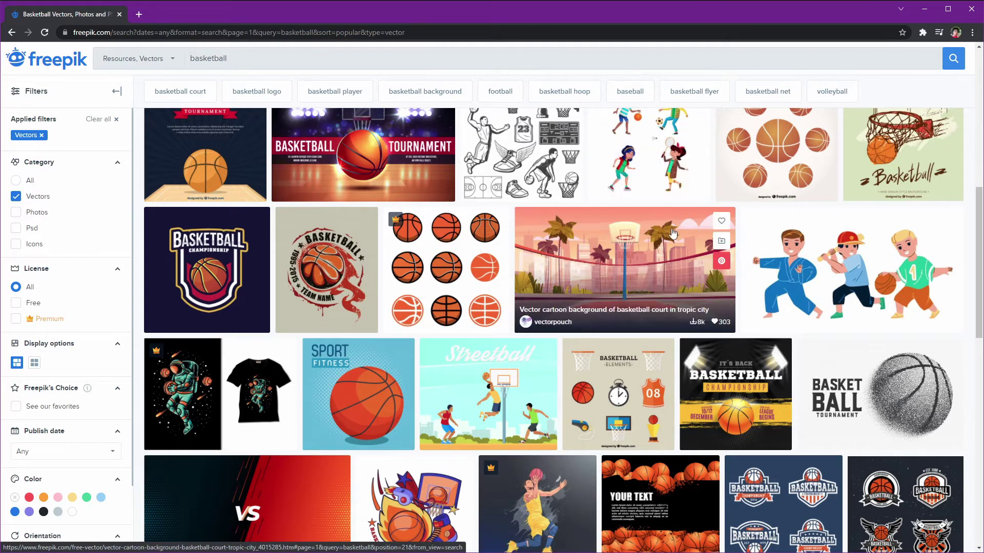
{"action": "left_click", "coordinate": [468, 264]}
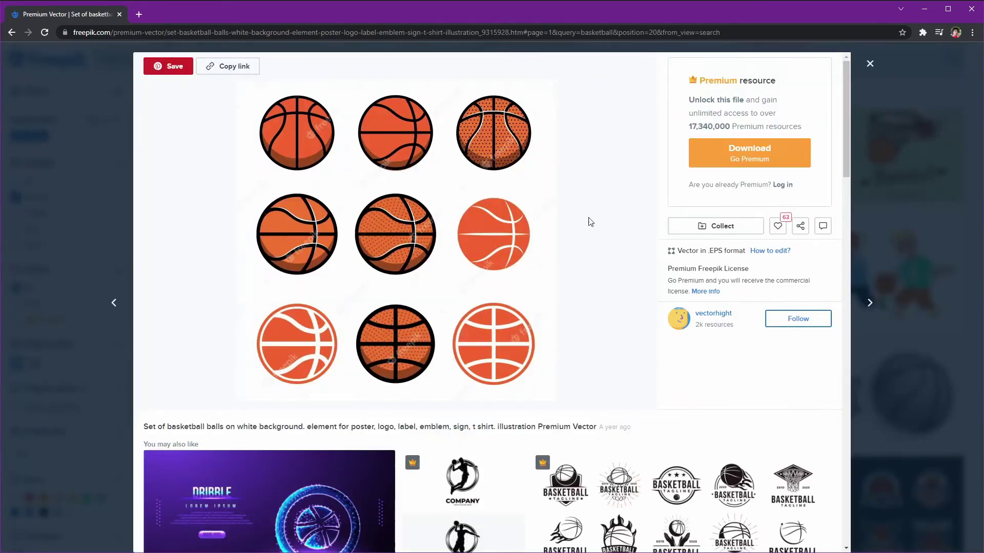
{"action": "key", "text": "Escape"}
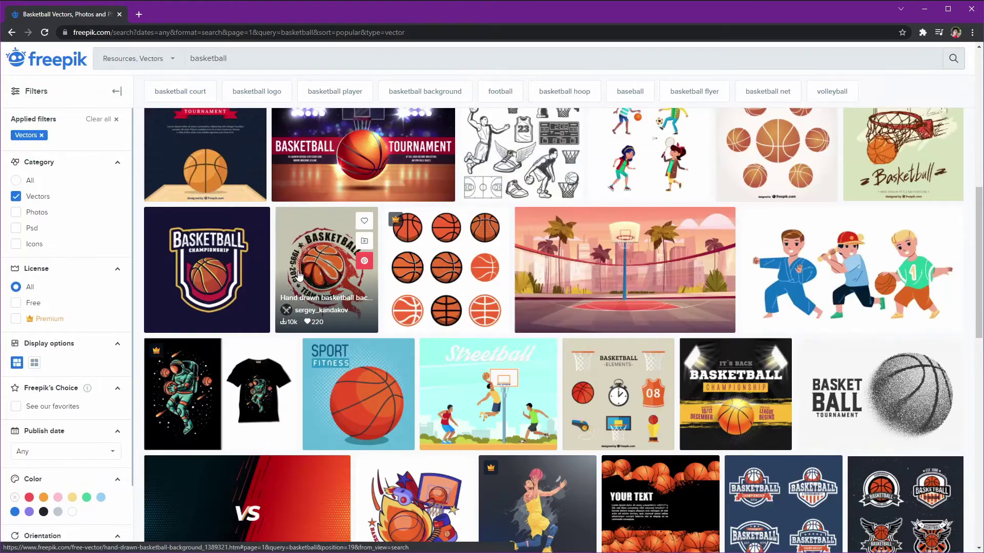
{"action": "scroll", "coordinate": [329, 212], "scroll_direction": "down", "scroll_amount": 3}
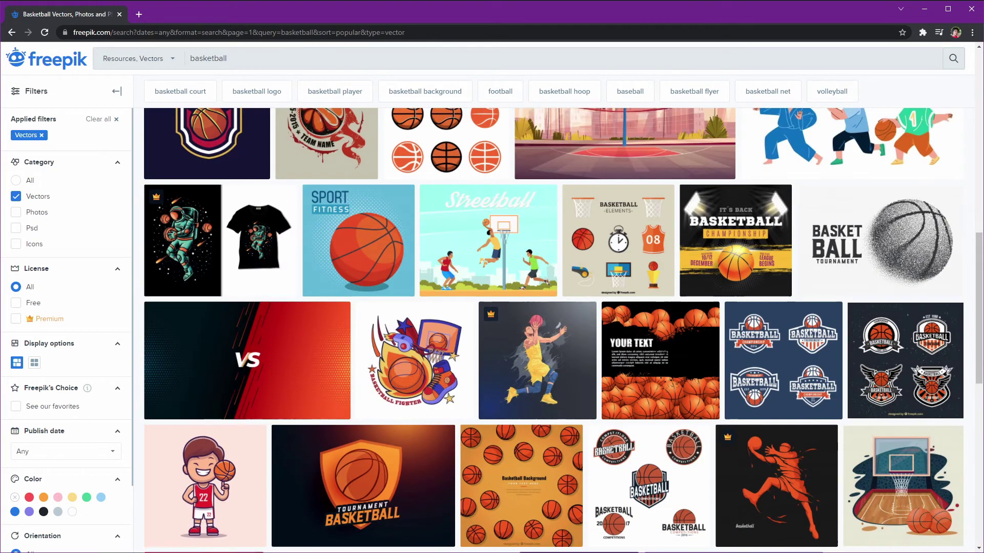
{"action": "left_click", "coordinate": [165, 533]}
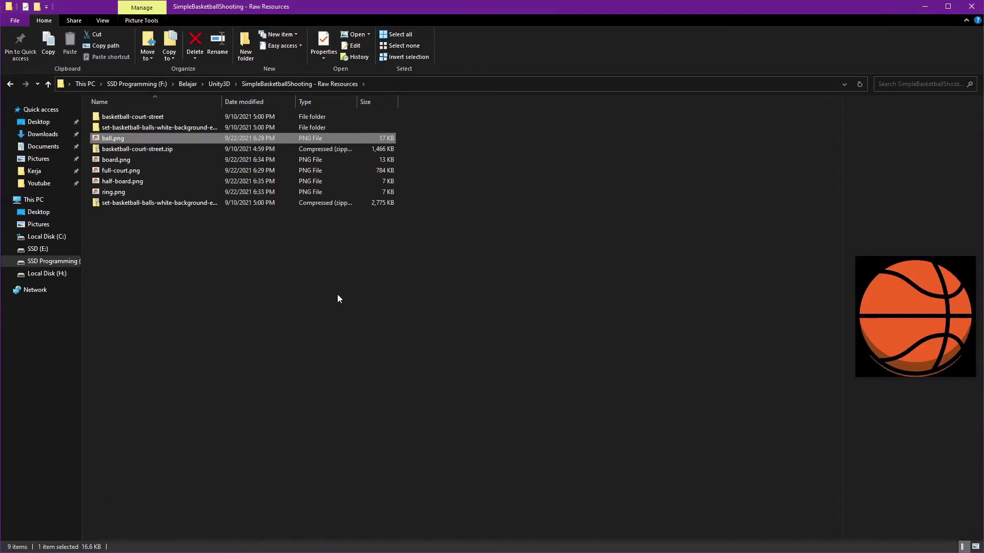
- Preview ball.png in Photo Viewer, then shrink the Explorer window to the screen's right side
{"action": "key", "text": "Return"}
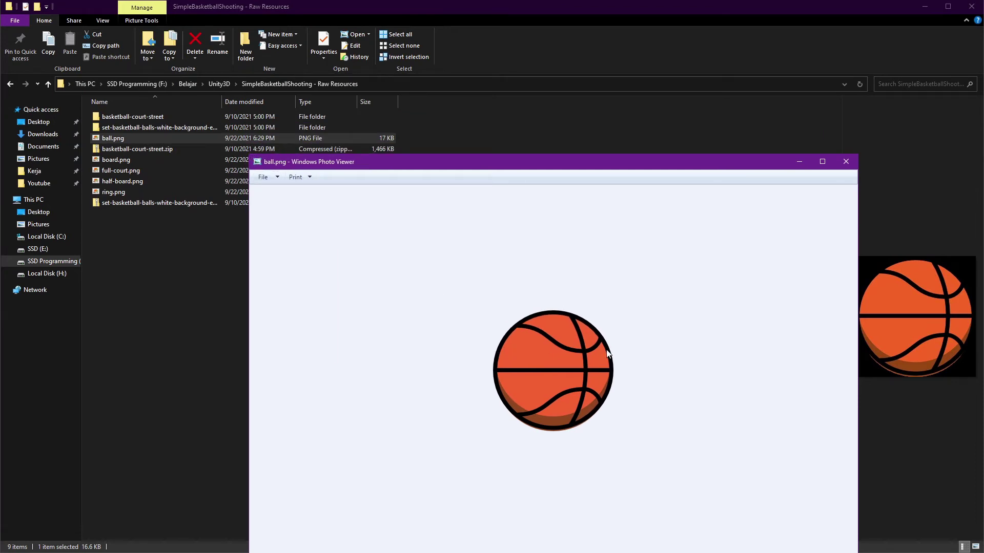
{"action": "left_click", "coordinate": [846, 166]}
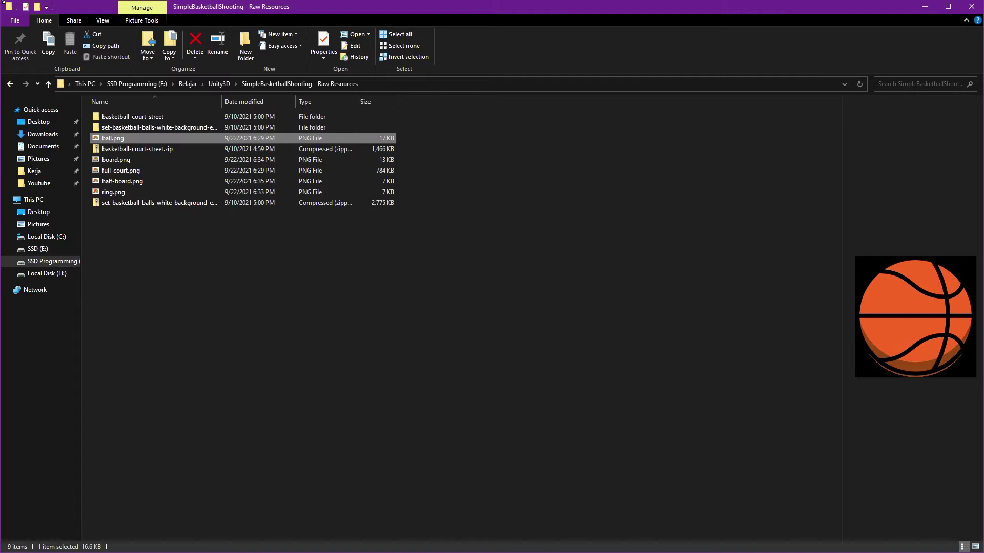
{"action": "left_click_drag", "start_coordinate": [2, 2], "coordinate": [592, 142]}
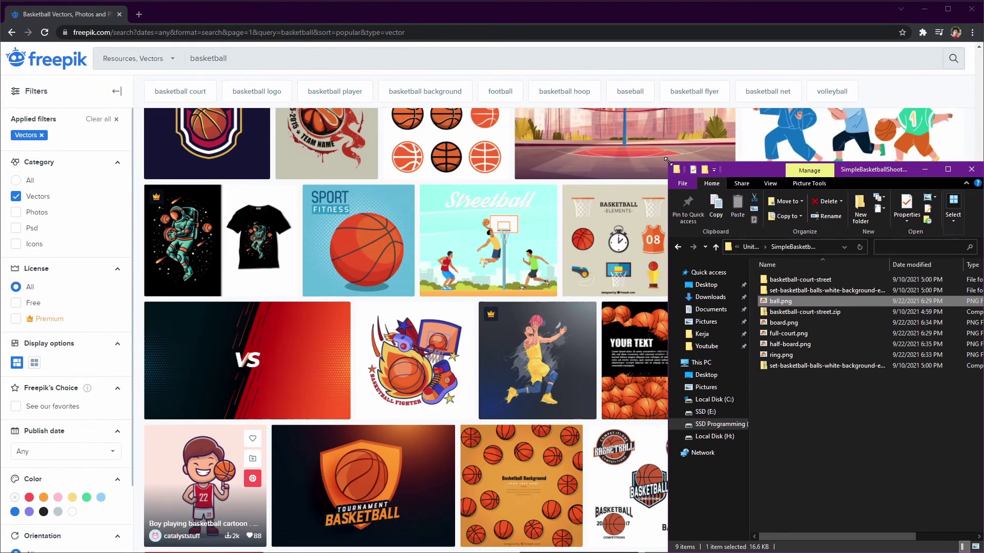
- Create a new Models folder in the Unity Assets panel
{"action": "left_click", "coordinate": [924, 11]}
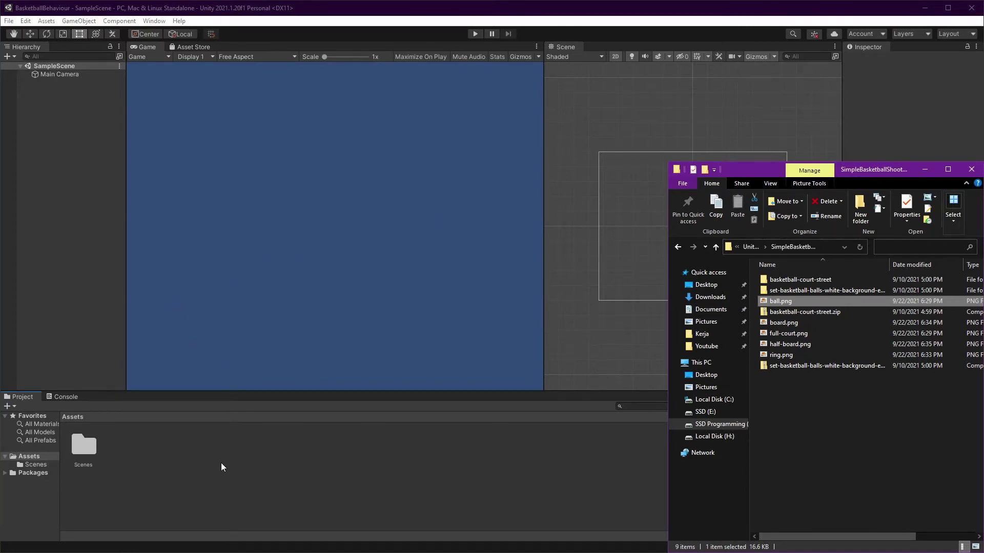
{"action": "right_click", "coordinate": [188, 460]}
{"action": "mouse_move", "coordinate": [284, 211]}
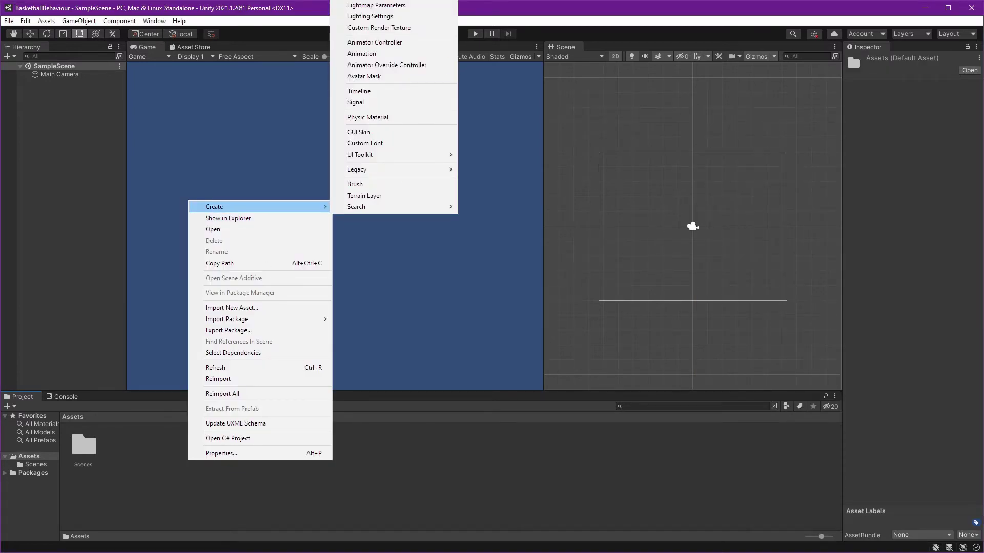
{"action": "left_click", "coordinate": [377, 5]}
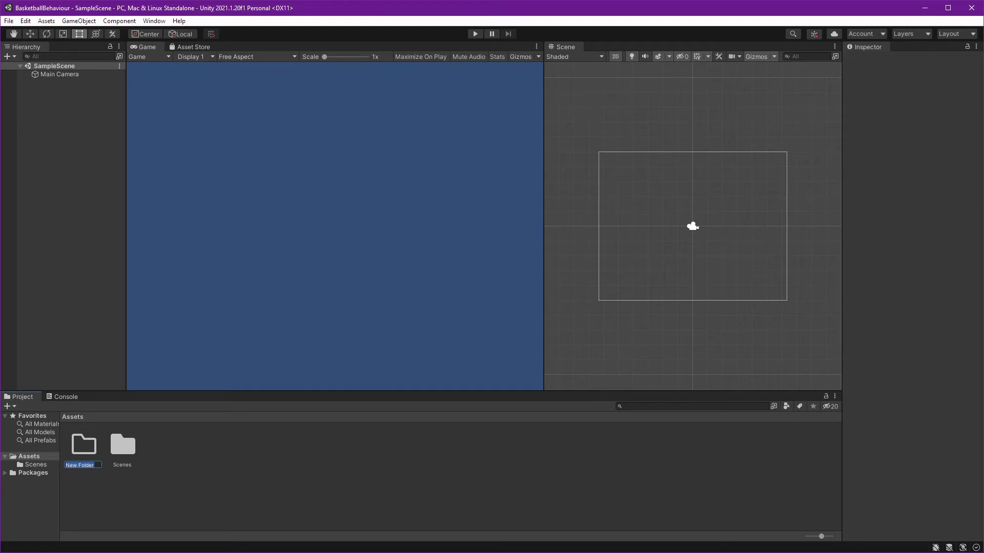
{"action": "type", "text": "Models"}
{"action": "key", "text": "Return"}
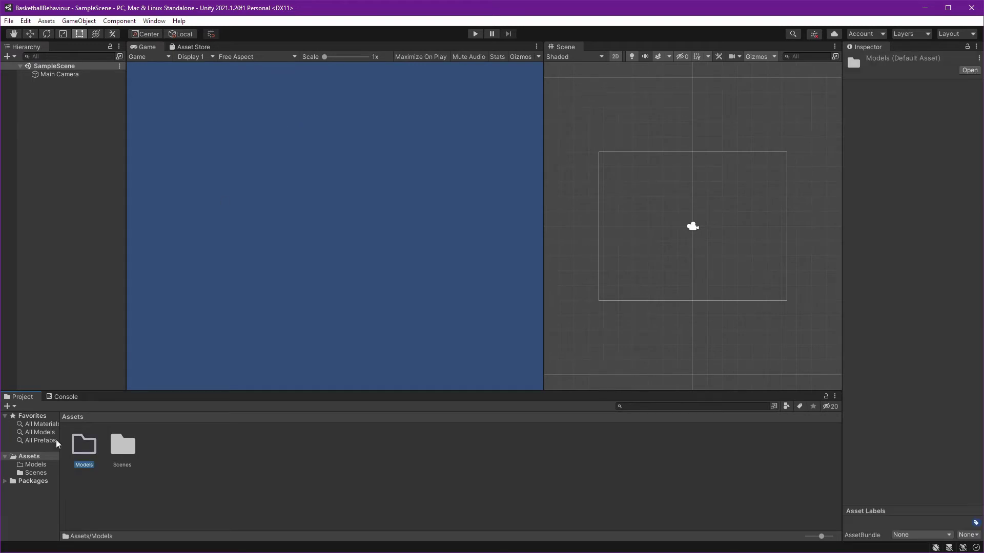
- Open Models and drag ball.png into it from File Explorer
{"action": "double_click", "coordinate": [84, 444]}
{"action": "key", "text": "alt+Tab"}
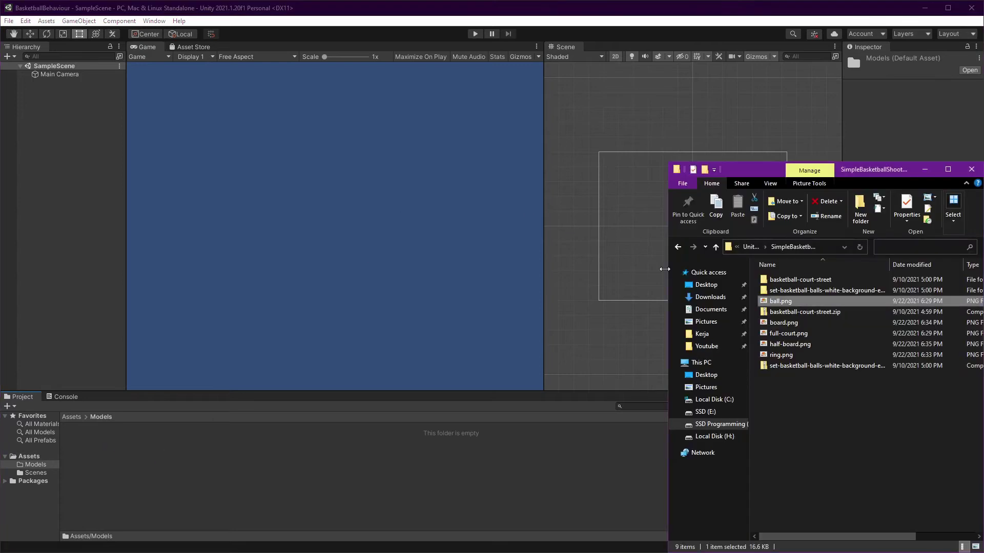
{"action": "left_click_drag", "start_coordinate": [789, 301], "coordinate": [249, 475]}
- Drag the ball sprite into the Scene view and widen the Game view
{"action": "left_click", "coordinate": [248, 475]}
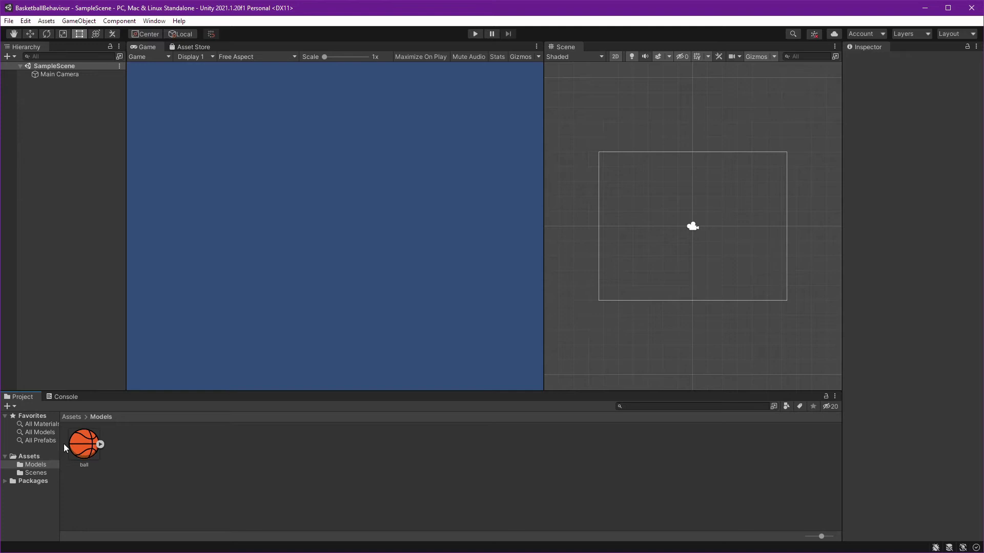
{"action": "left_click", "coordinate": [80, 449]}
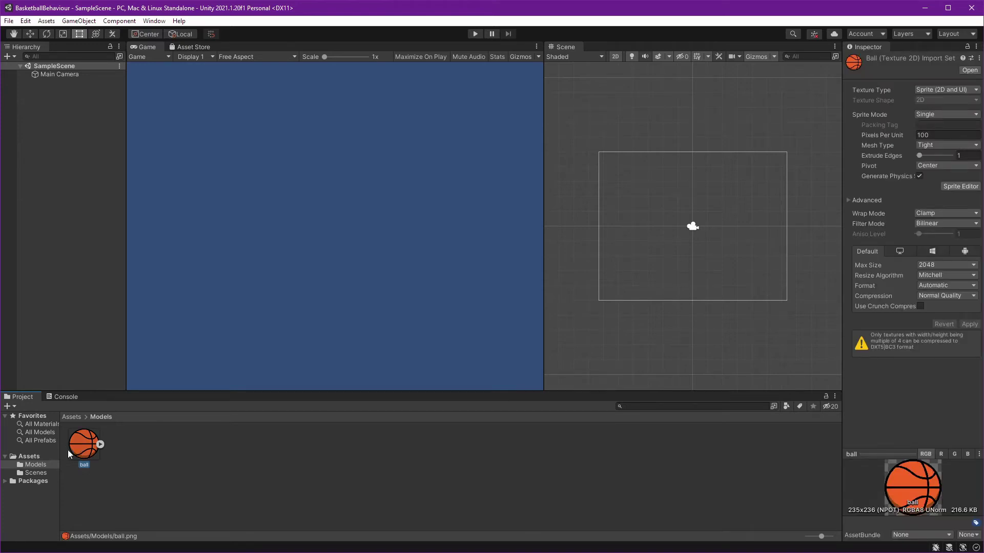
{"action": "left_click_drag", "start_coordinate": [82, 453], "coordinate": [693, 205]}
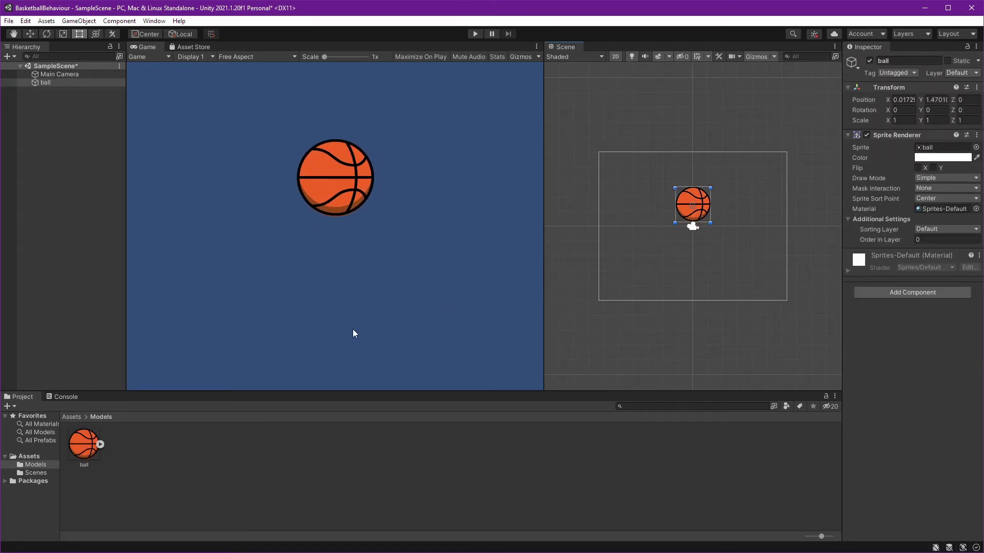
{"action": "scroll", "coordinate": [628, 254], "scroll_direction": "down", "scroll_amount": 3}
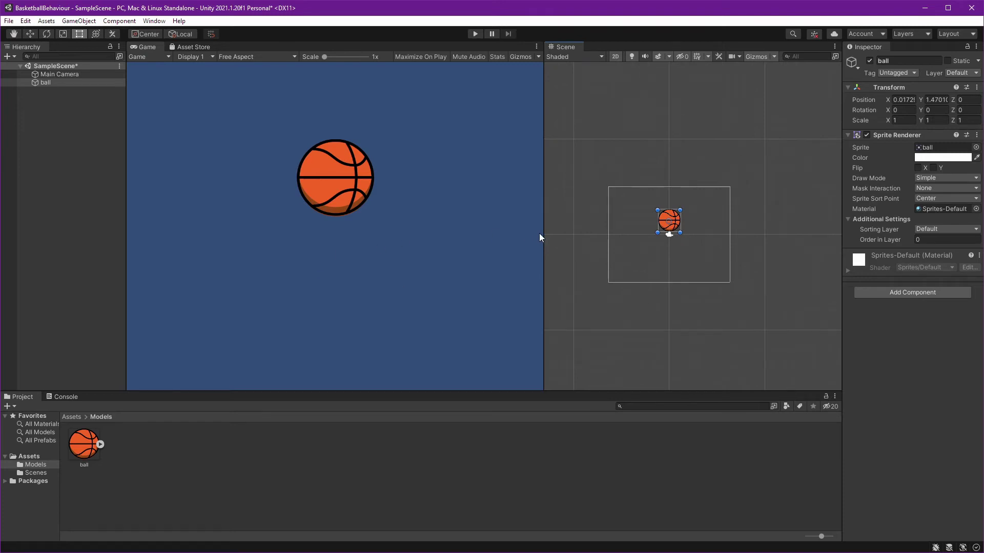
{"action": "left_click_drag", "start_coordinate": [544, 235], "coordinate": [627, 255]}
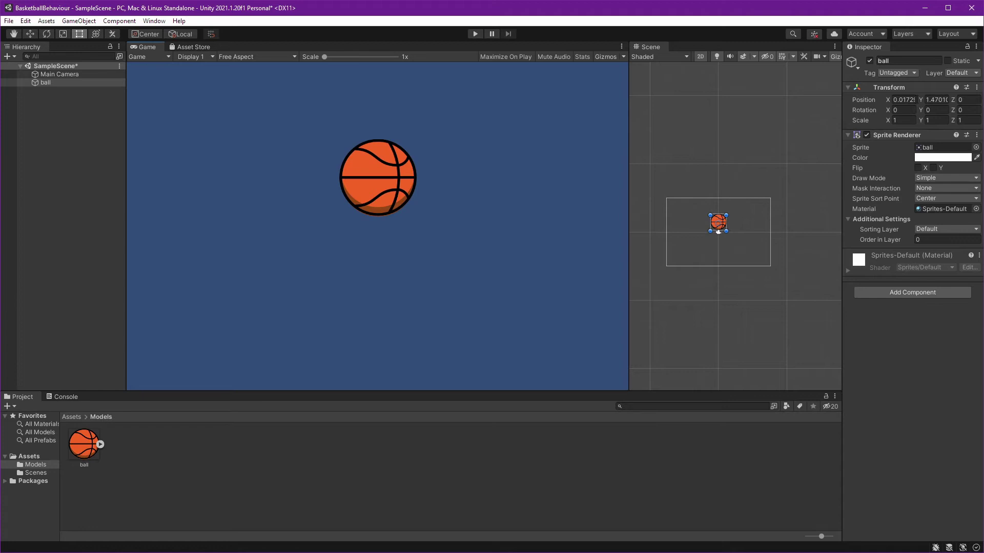
- Set the ball's Transform Scale X and Y to 0.5 and save the scene
{"action": "left_click", "coordinate": [910, 96]}
{"action": "left_click", "coordinate": [910, 98]}
{"action": "left_click", "coordinate": [909, 121]}
{"action": "type", "text": "0."}
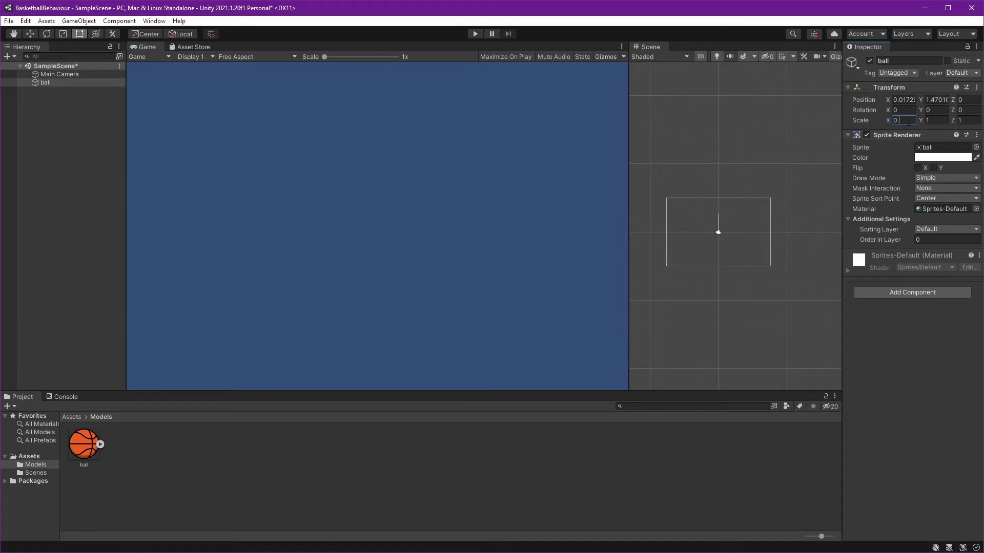
{"action": "type", "text": "2"}
{"action": "key", "text": "Tab"}
{"action": "type", "text": "0.2"}
{"action": "left_click", "coordinate": [909, 120]}
{"action": "type", "text": "0.5"}
{"action": "key", "text": "Tab"}
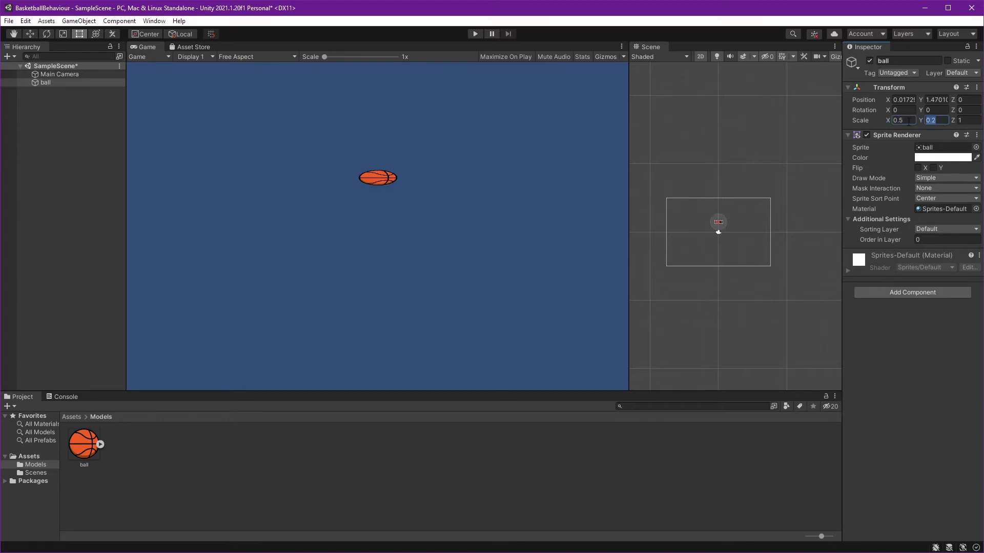
{"action": "type", "text": "0.5"}
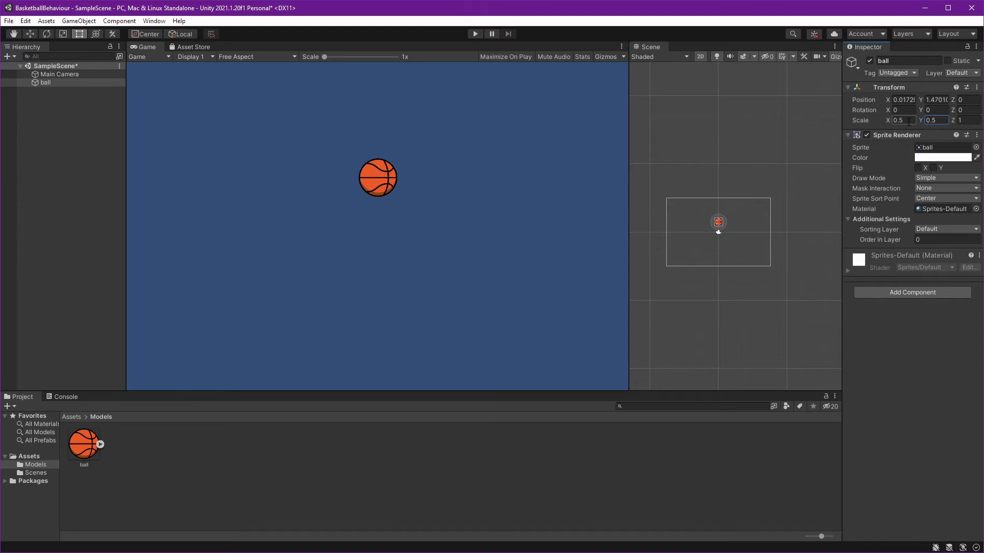
{"action": "key", "text": "ctrl+s"}
{"action": "scroll", "coordinate": [727, 248], "scroll_direction": "up", "scroll_amount": 5}
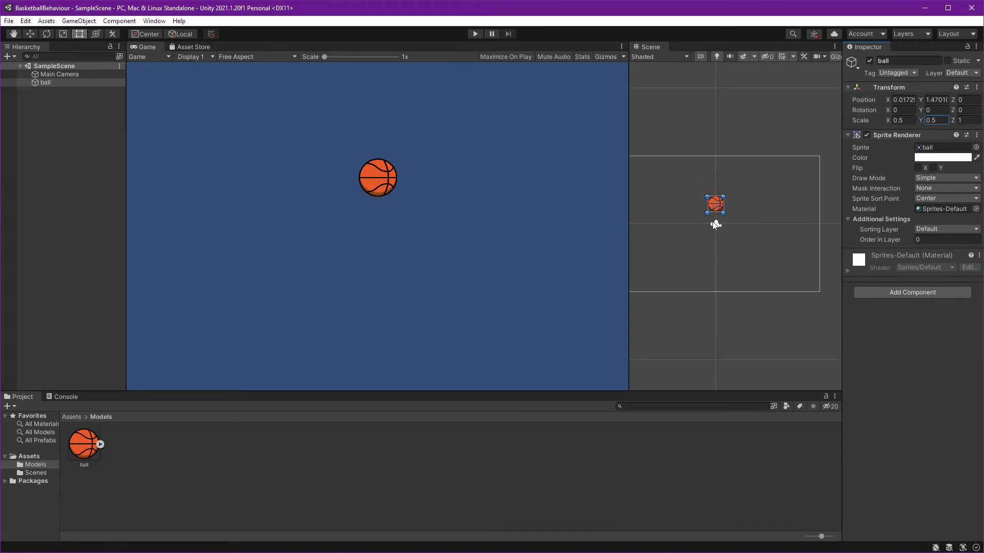
{"action": "scroll", "coordinate": [712, 221], "scroll_direction": "up", "scroll_amount": 1}
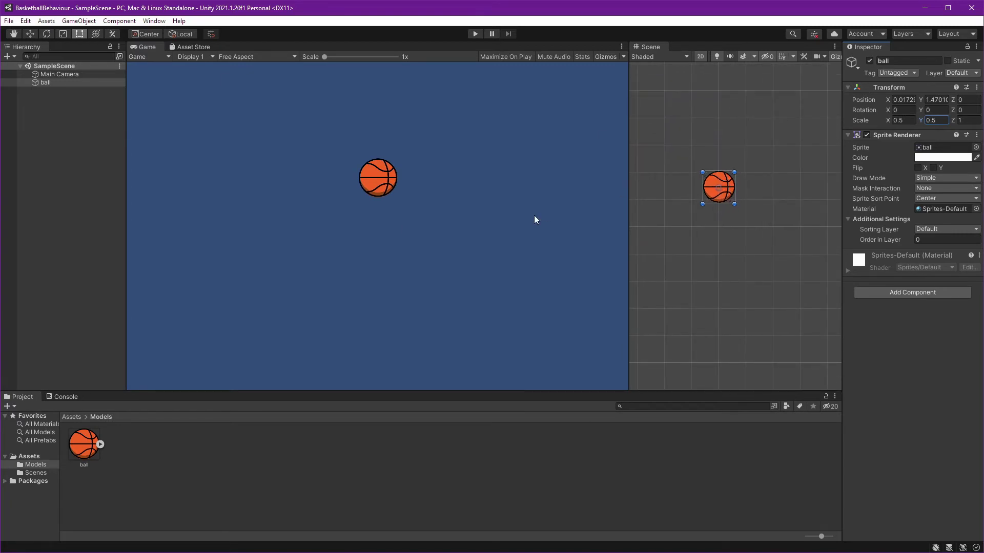
{"action": "left_click", "coordinate": [476, 33]}
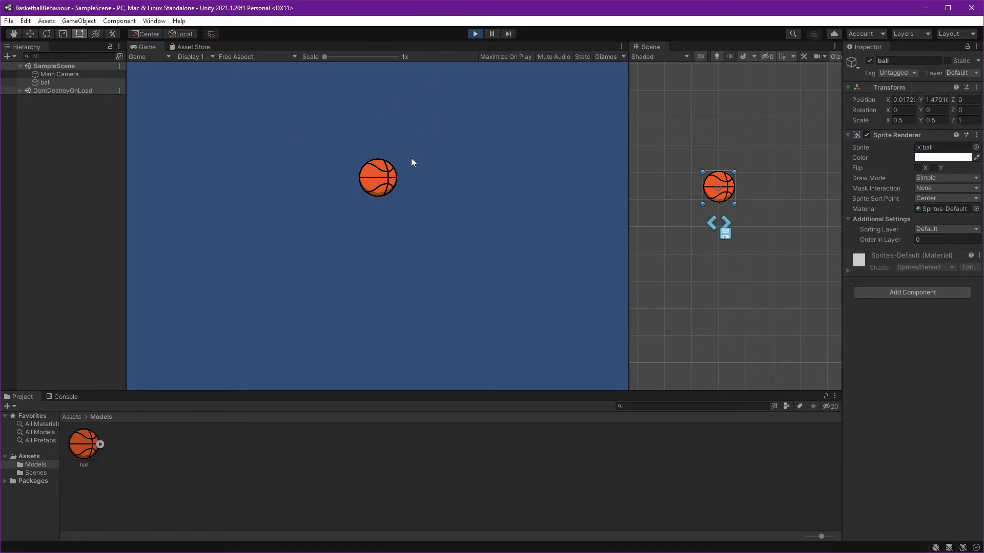
{"action": "left_click", "coordinate": [476, 34]}
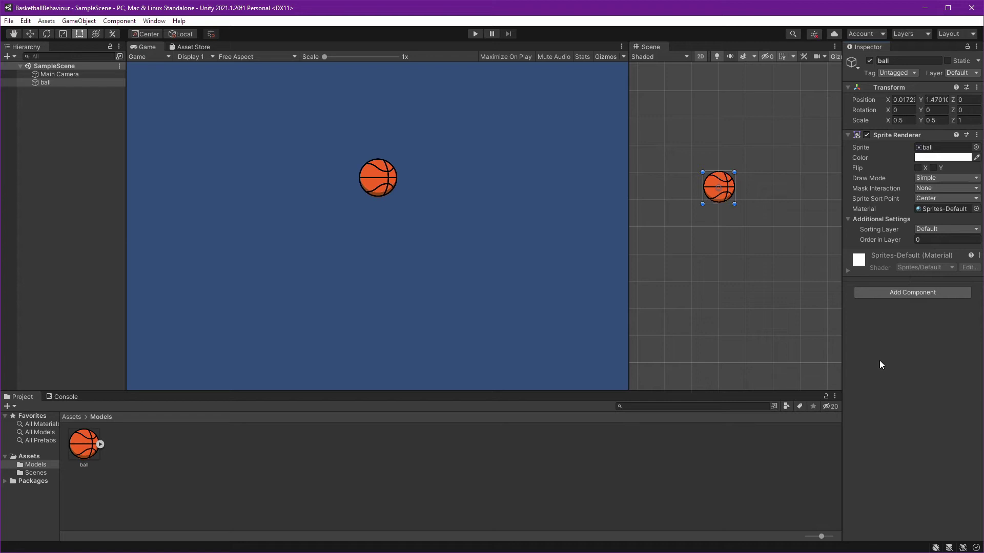
- Add a Rigidbody 2D component to the ball
{"action": "left_click", "coordinate": [909, 292]}
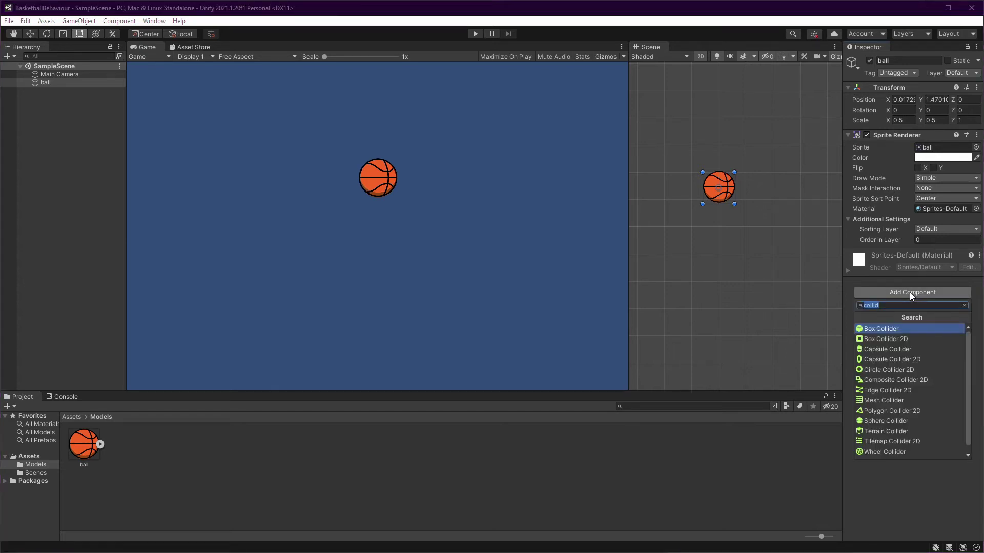
{"action": "type", "text": "rigi"}
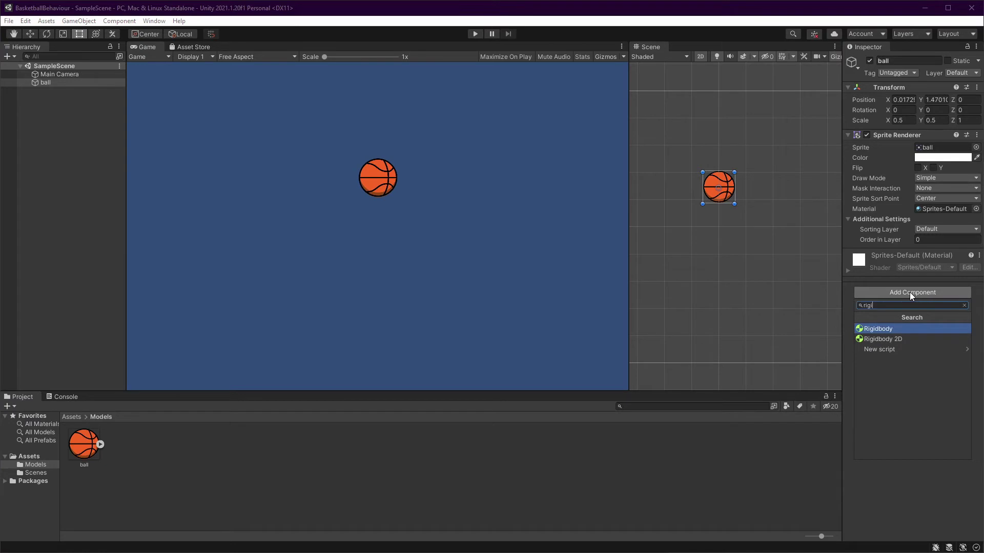
{"action": "key", "text": "Down"}
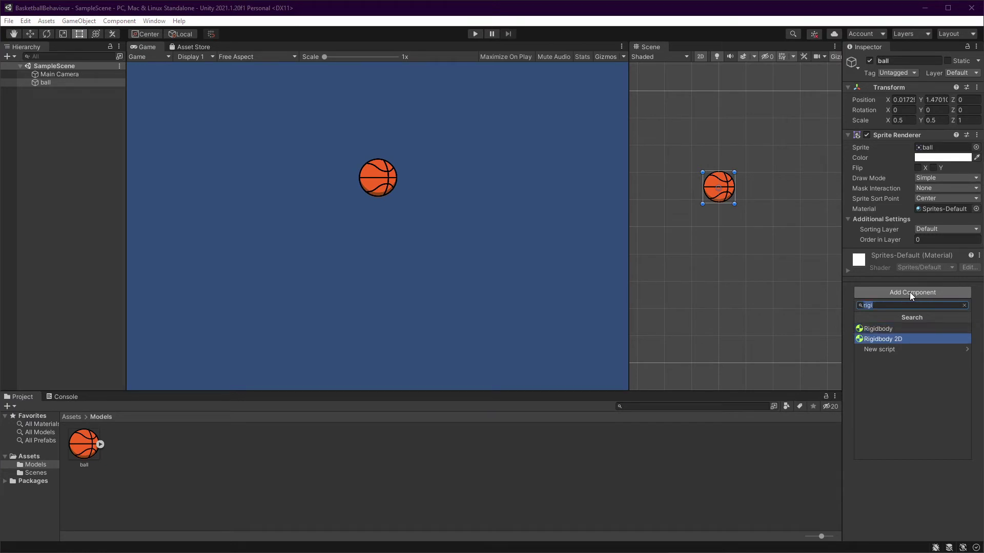
{"action": "key", "text": "Return"}
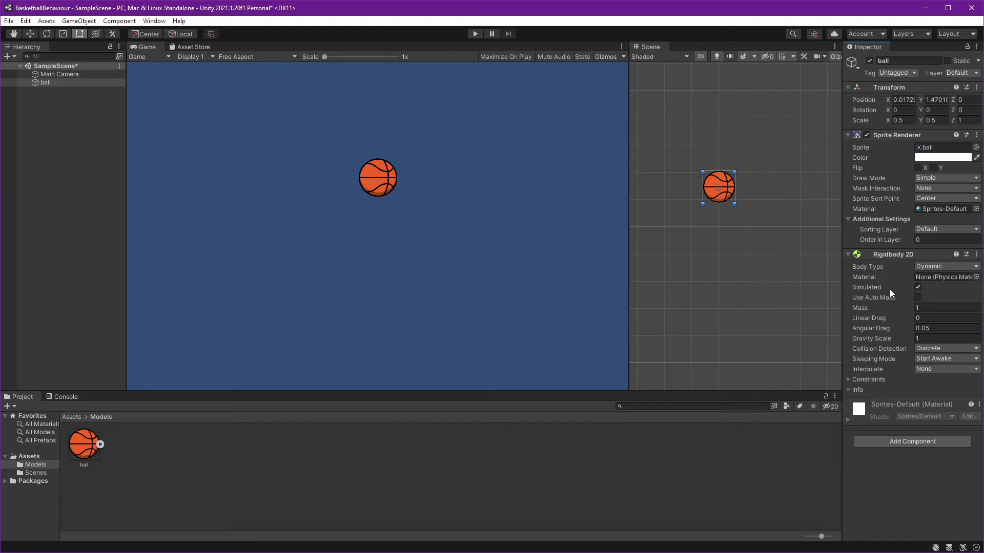
- Play the scene to watch the ball fall, stop it, and deselect the ball
{"action": "left_click", "coordinate": [474, 34]}
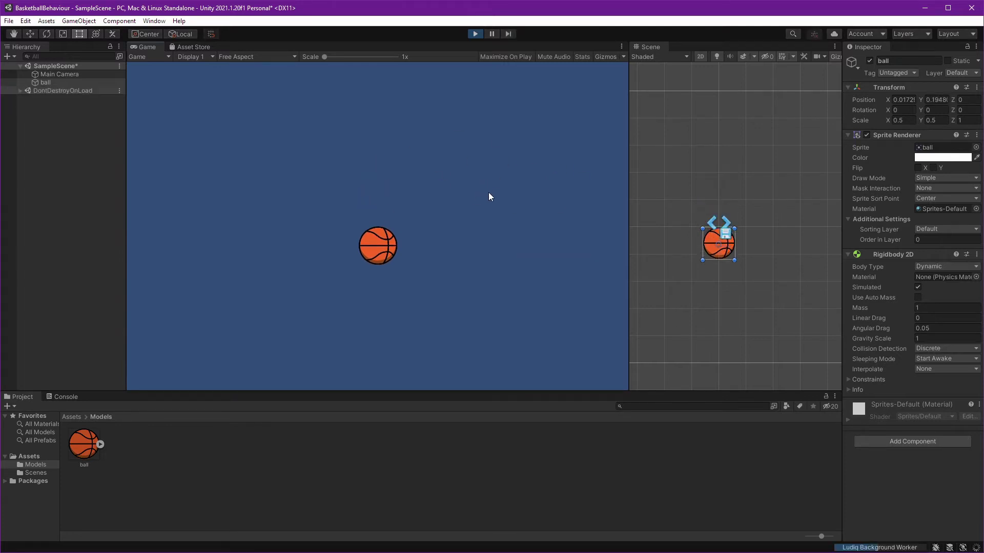
{"action": "left_click", "coordinate": [475, 35]}
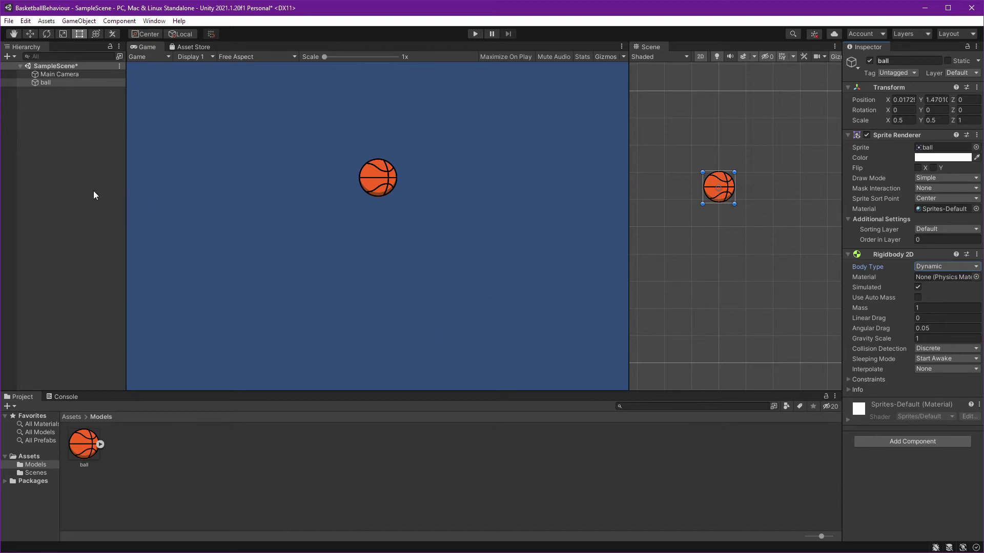
{"action": "left_click", "coordinate": [76, 204]}
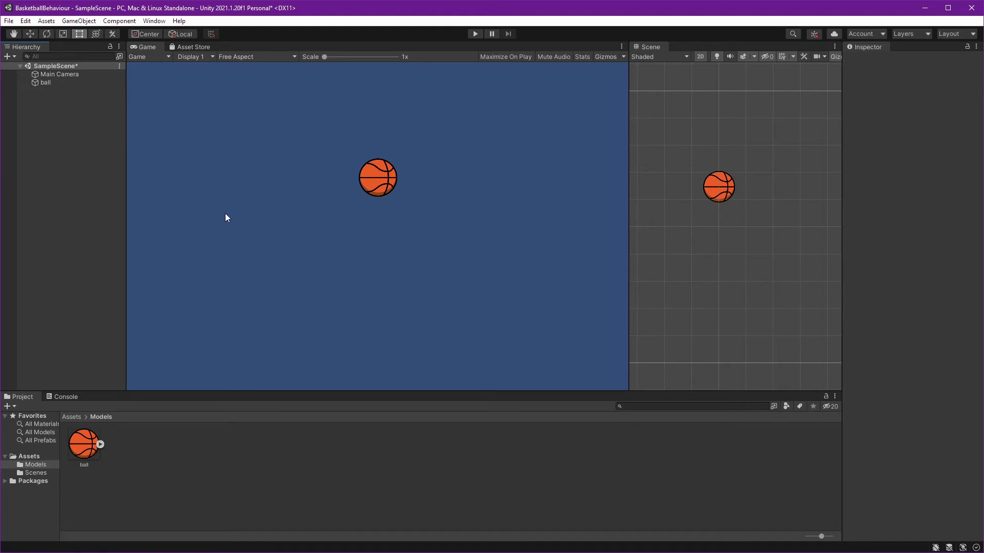
- Create a Square sprite from the Hierarchy's 2D Object > Sprites menu
{"action": "right_click", "coordinate": [63, 191]}
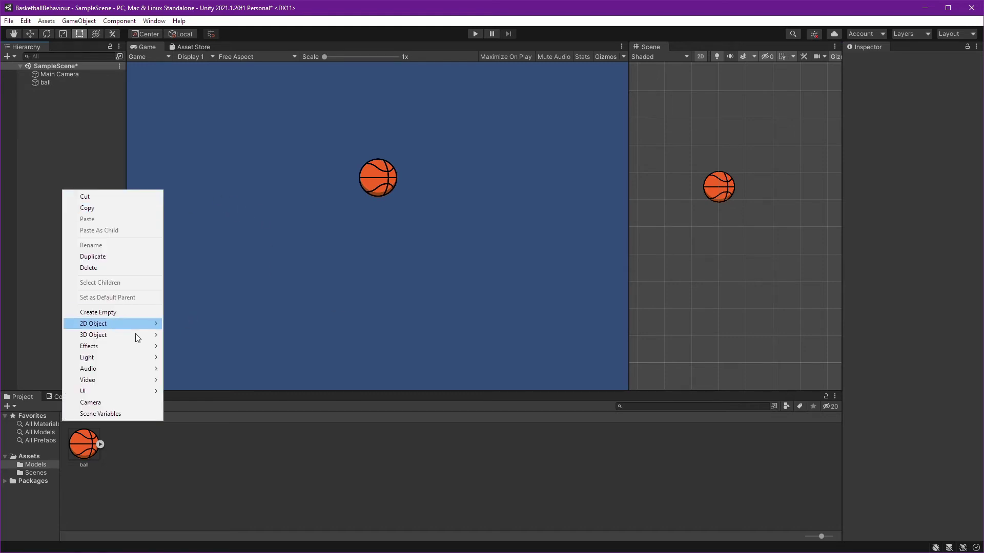
{"action": "mouse_move", "coordinate": [144, 327]}
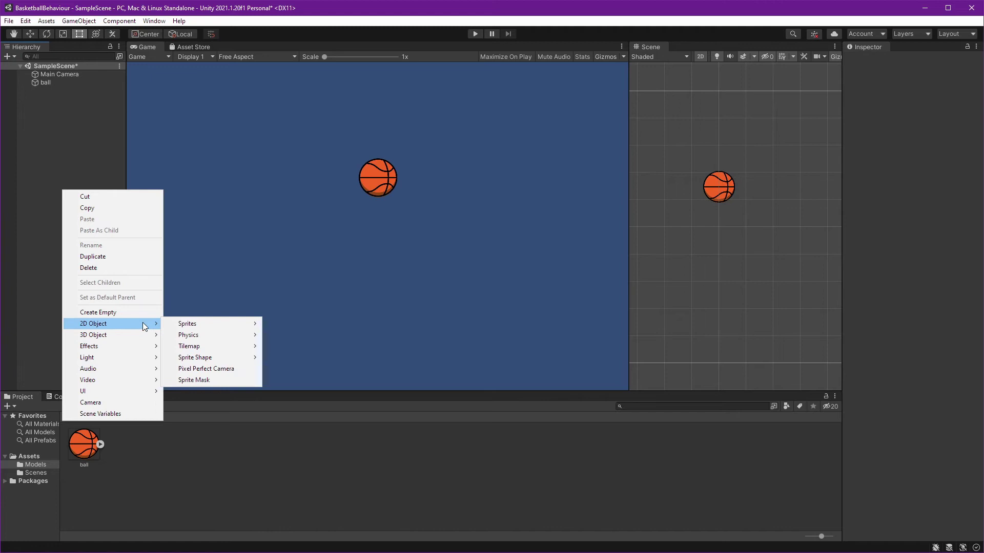
{"action": "mouse_move", "coordinate": [234, 324]}
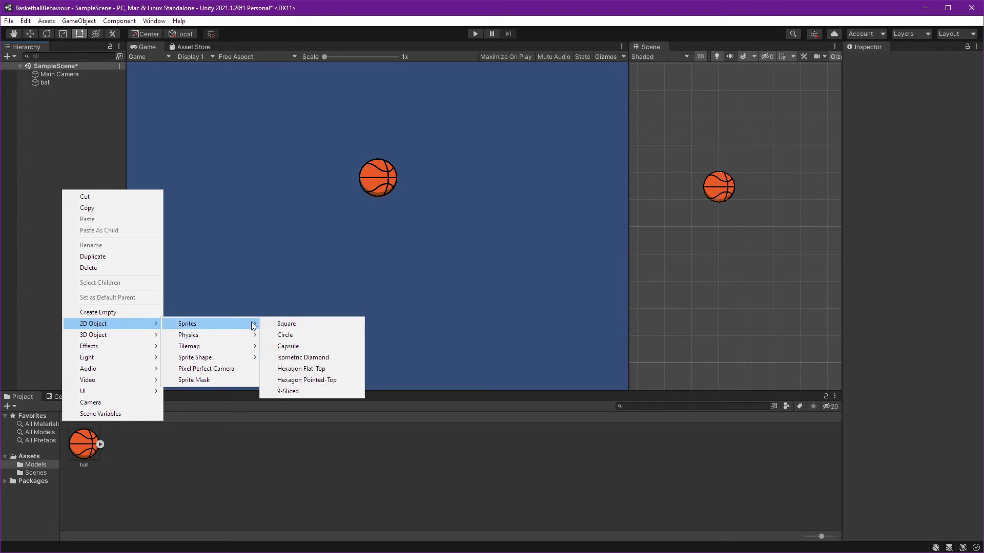
{"action": "left_click", "coordinate": [320, 325]}
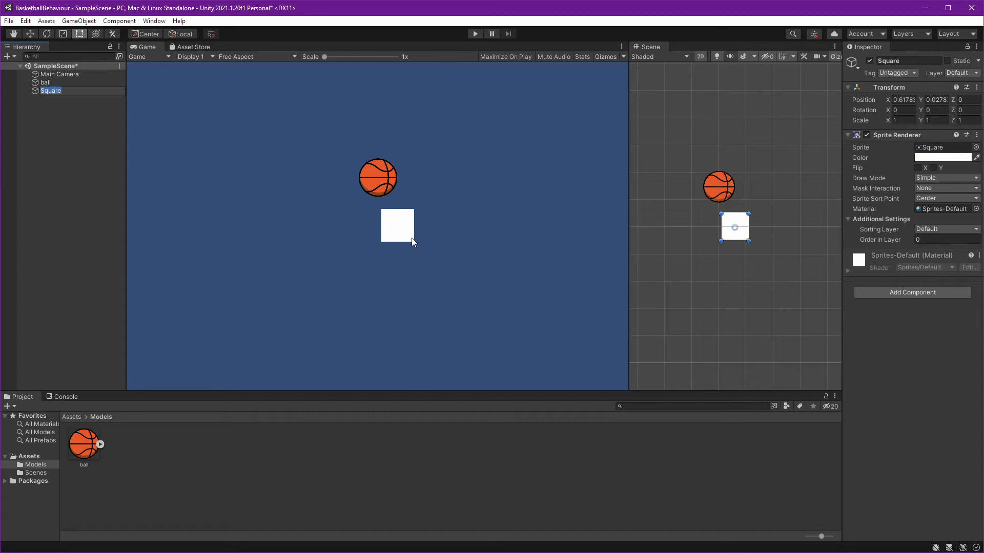
- Color the square green and move it below-left of the ball to X -1.5, Y -3.54
{"action": "left_click", "coordinate": [958, 158]}
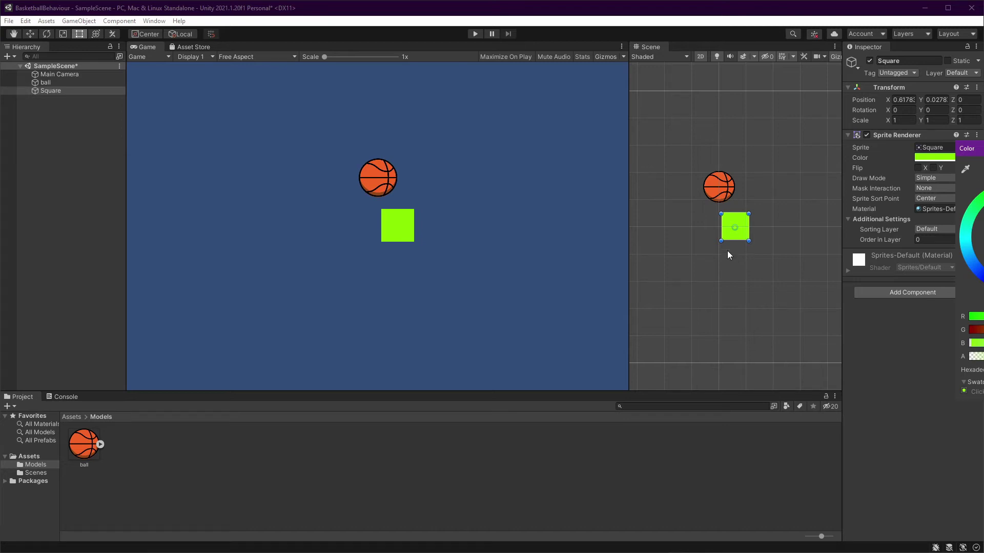
{"action": "left_click", "coordinate": [732, 231]}
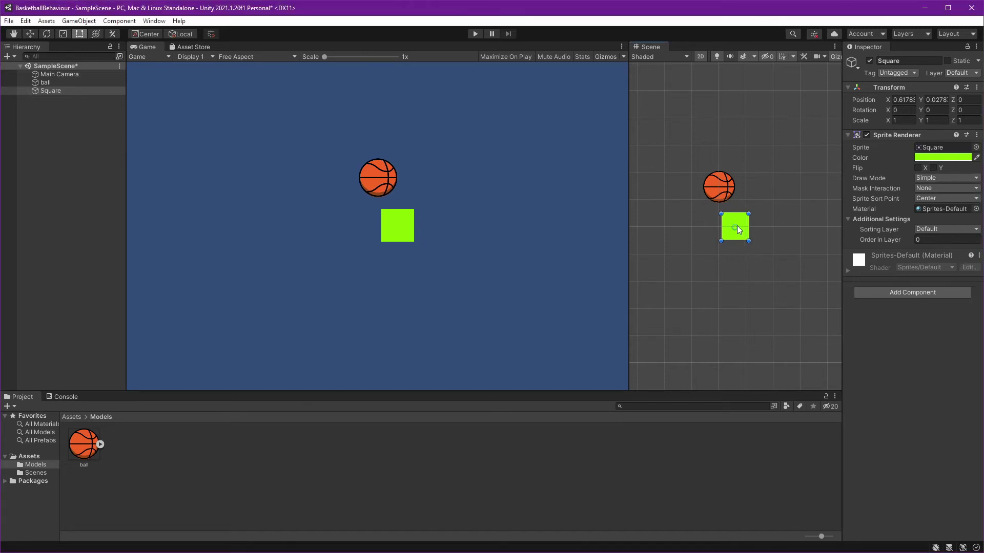
{"action": "left_click_drag", "start_coordinate": [738, 229], "coordinate": [676, 318]}
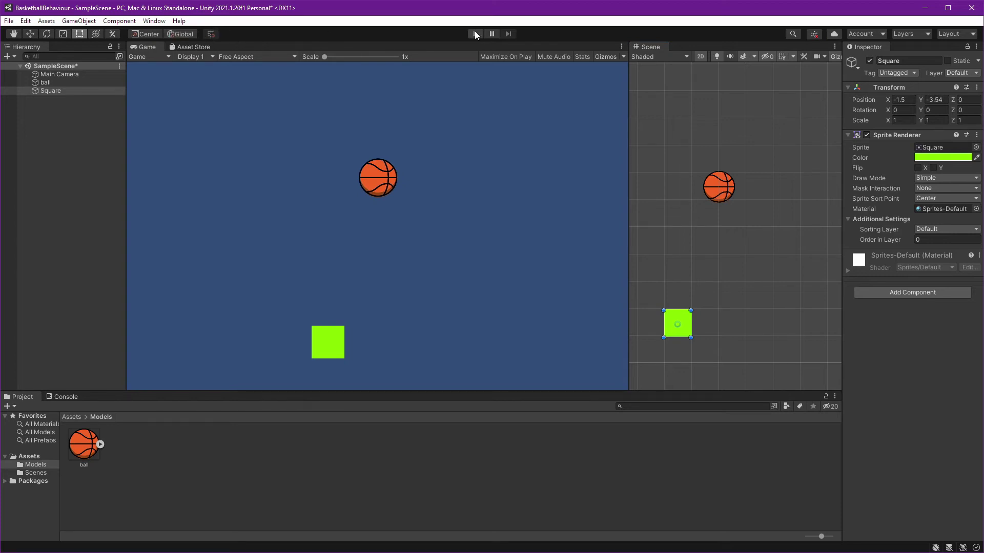
- Turn on grid snapping and snap the square to position 0, -4
{"action": "key", "text": "w"}
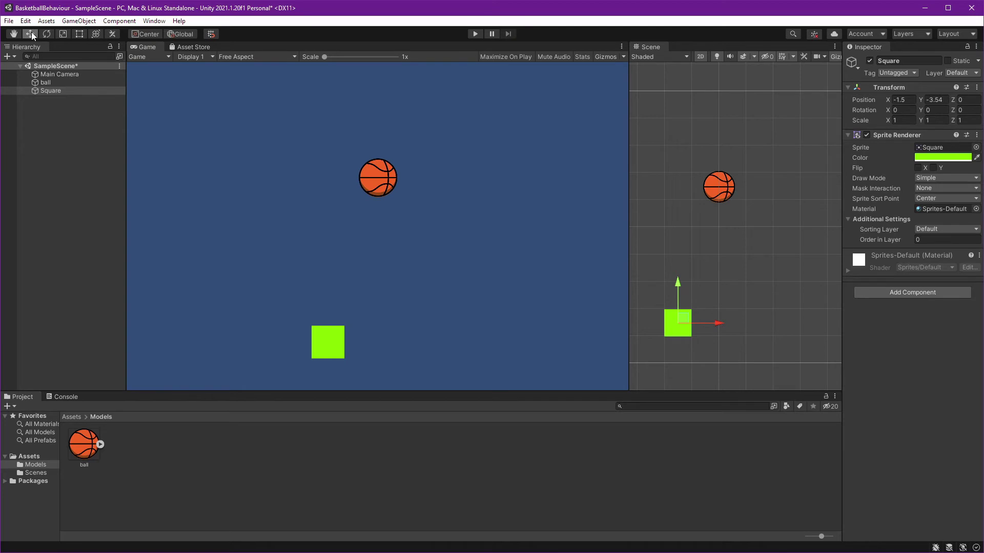
{"action": "left_click", "coordinate": [212, 35]}
{"action": "left_click_drag", "start_coordinate": [680, 333], "coordinate": [706, 318]}
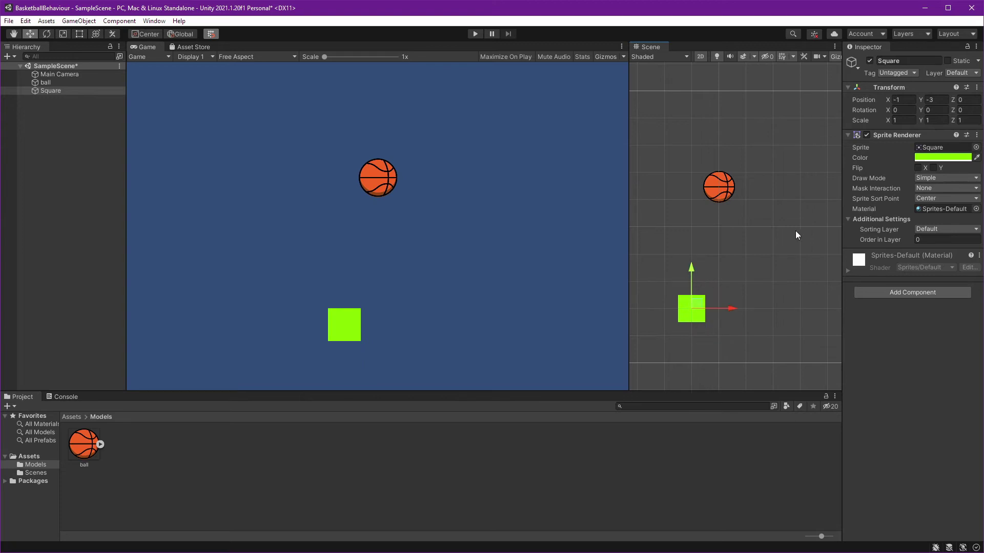
{"action": "left_click_drag", "start_coordinate": [706, 299], "coordinate": [721, 327]}
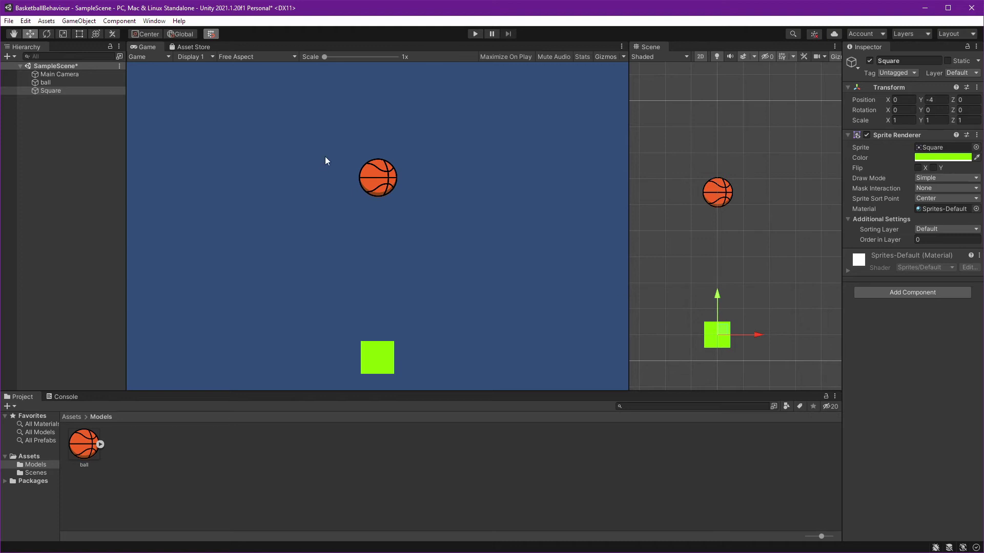
- Stretch the square with the Rect tool into a wide ground bar (X scale 10.803) and save
{"action": "key", "text": "e"}
{"action": "key", "text": "r"}
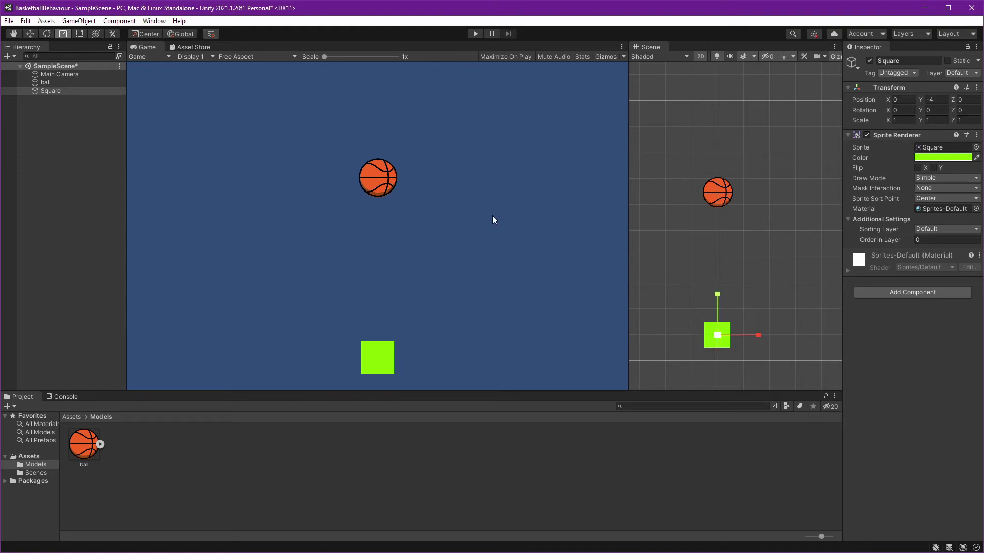
{"action": "left_click", "coordinate": [79, 34]}
{"action": "left_click_drag", "start_coordinate": [729, 336], "coordinate": [581, 333]}
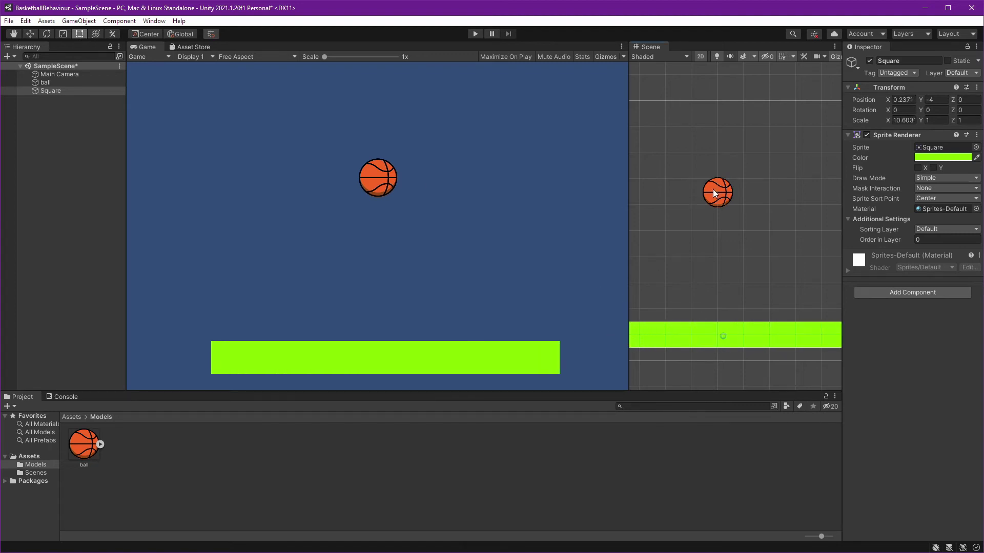
{"action": "key", "text": "ctrl+s"}
- Test-run the scene to see the ball fall through the ground, then select the ball
{"action": "left_click", "coordinate": [478, 33]}
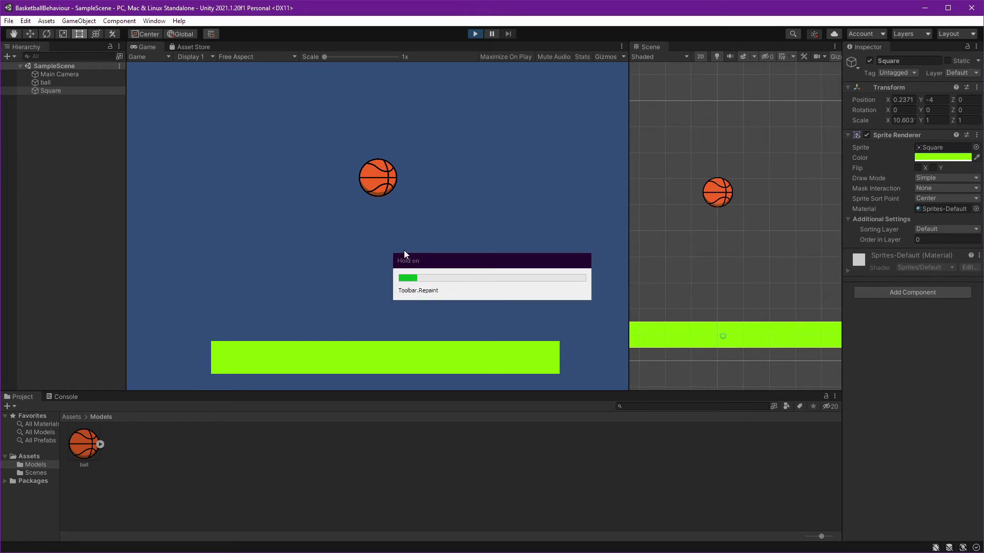
{"action": "left_click", "coordinate": [477, 35]}
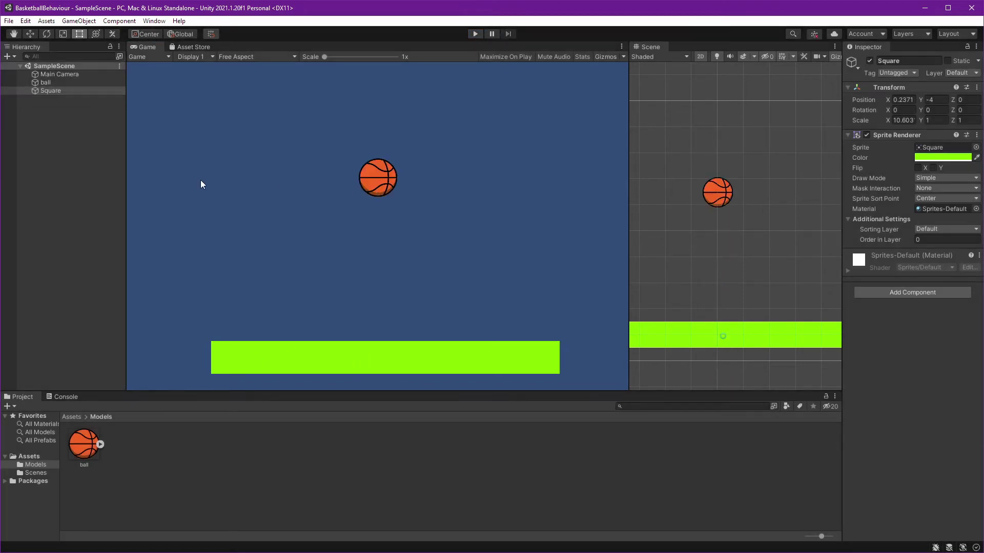
{"action": "left_click", "coordinate": [68, 82]}
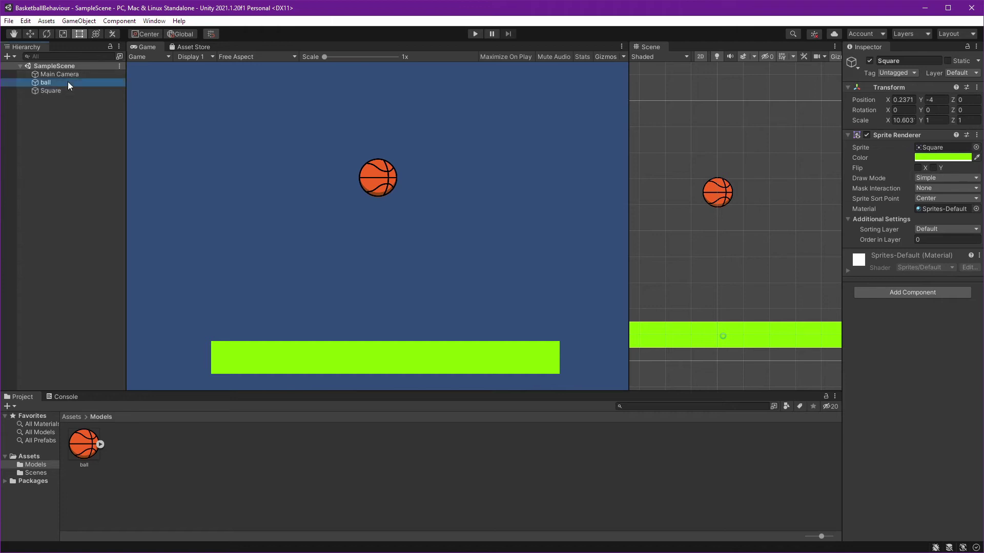
{"action": "key", "text": "ctrl+shift+a"}
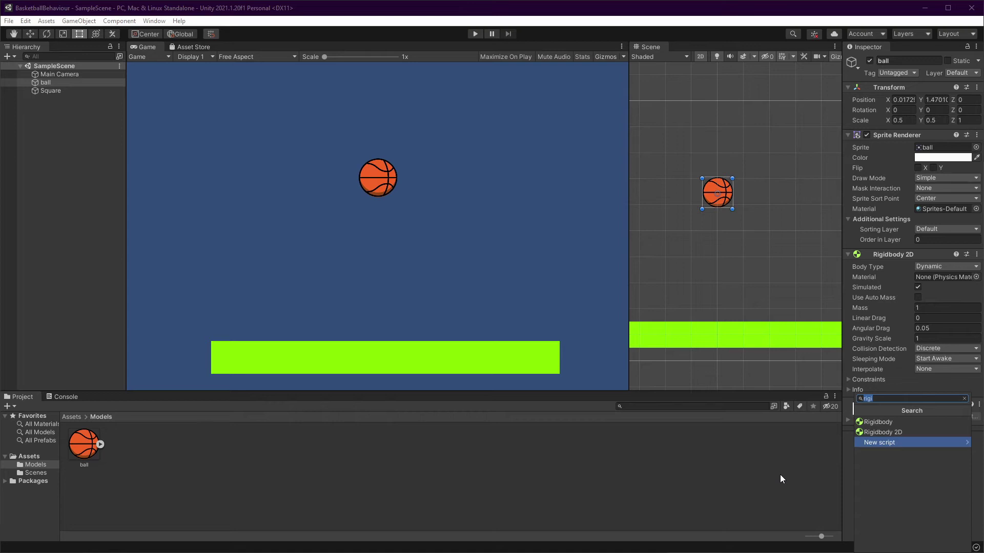
{"action": "key", "text": "BackSpace"}
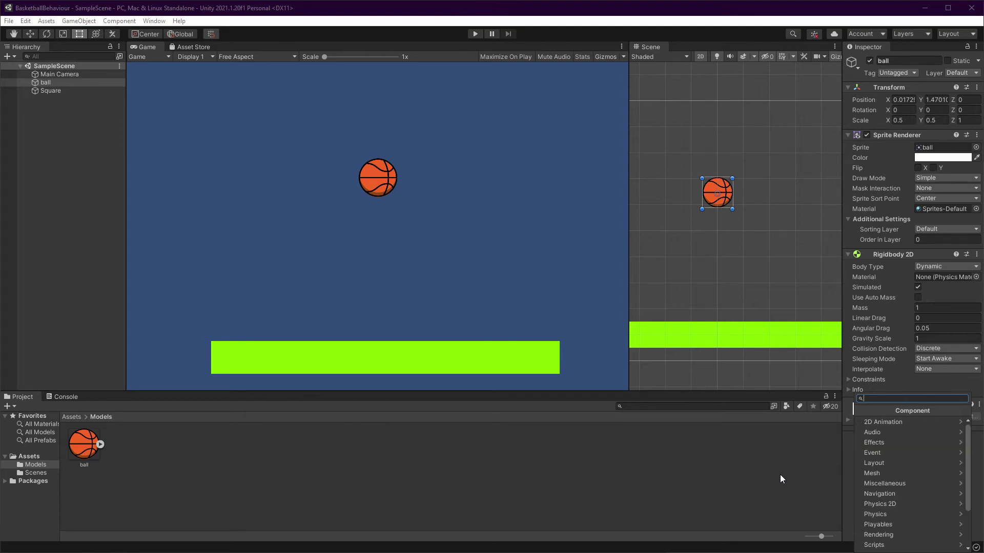
{"action": "left_click", "coordinate": [780, 474]}
- Add a Circle Collider 2D (radius 1.18) to the ball and collapse its settings
{"action": "left_click", "coordinate": [904, 440]}
{"action": "type", "text": "coll"}
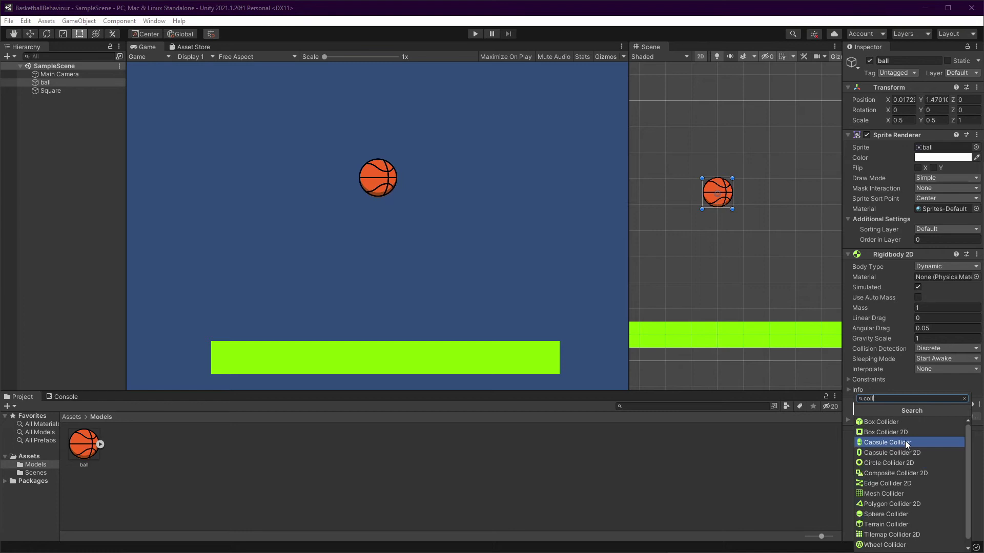
{"action": "type", "text": "ider2"}
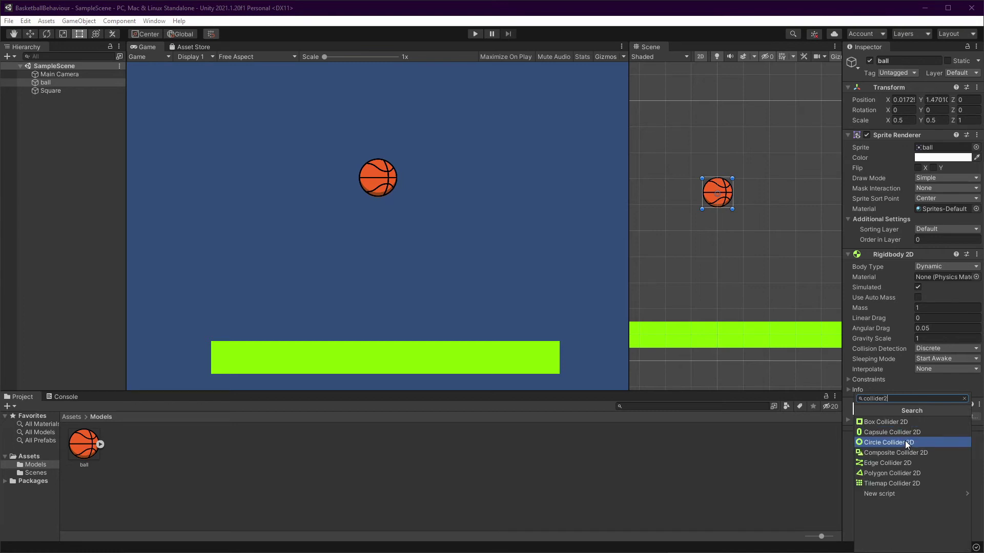
{"action": "type", "text": "d"}
{"action": "left_click", "coordinate": [904, 441]}
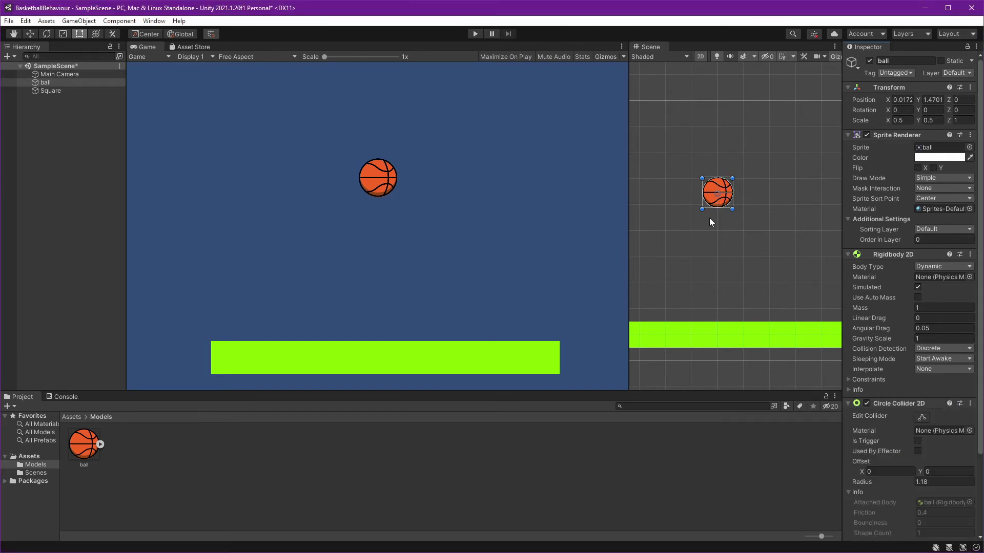
{"action": "scroll", "coordinate": [724, 208], "scroll_direction": "up", "scroll_amount": 3}
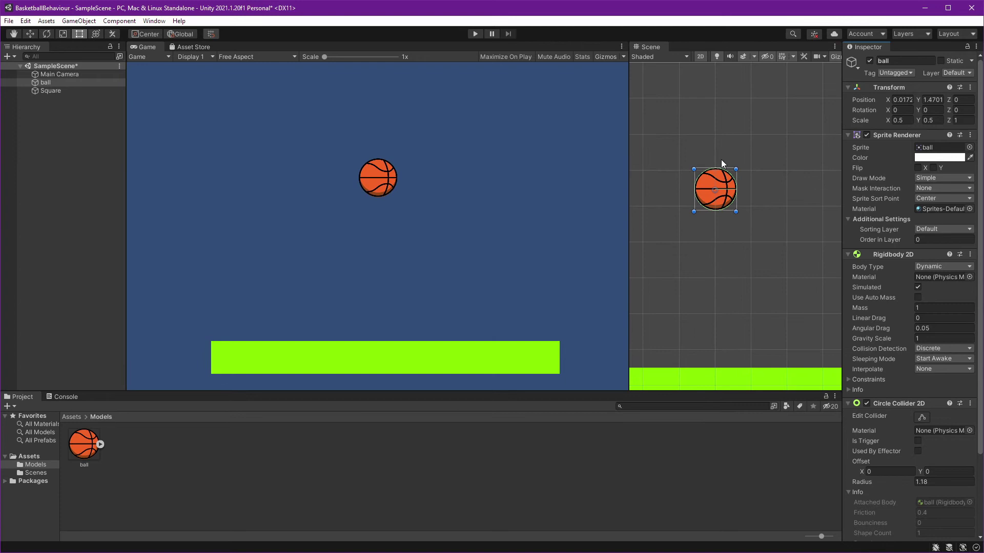
{"action": "scroll", "coordinate": [721, 159], "scroll_direction": "down", "scroll_amount": 1}
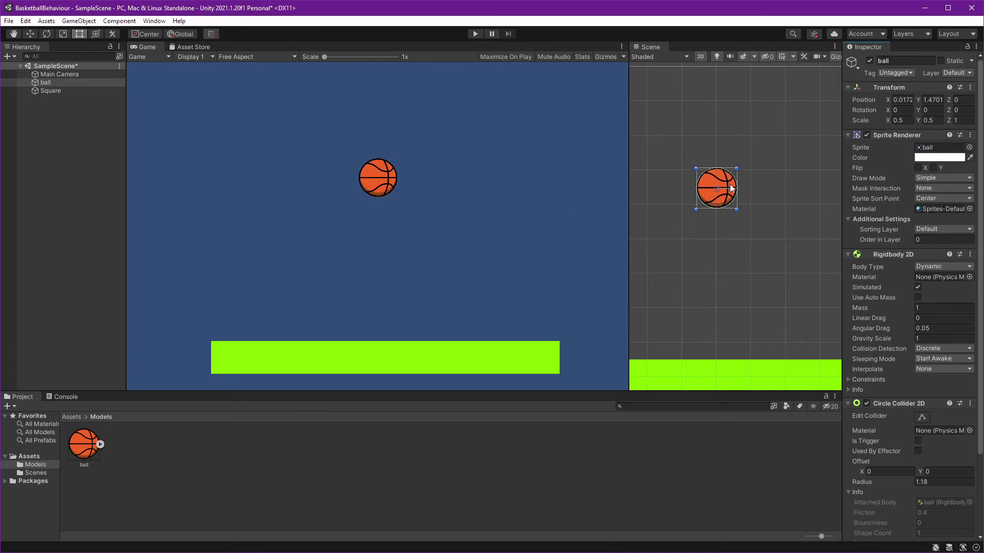
{"action": "scroll", "coordinate": [732, 189], "scroll_direction": "down", "scroll_amount": 1}
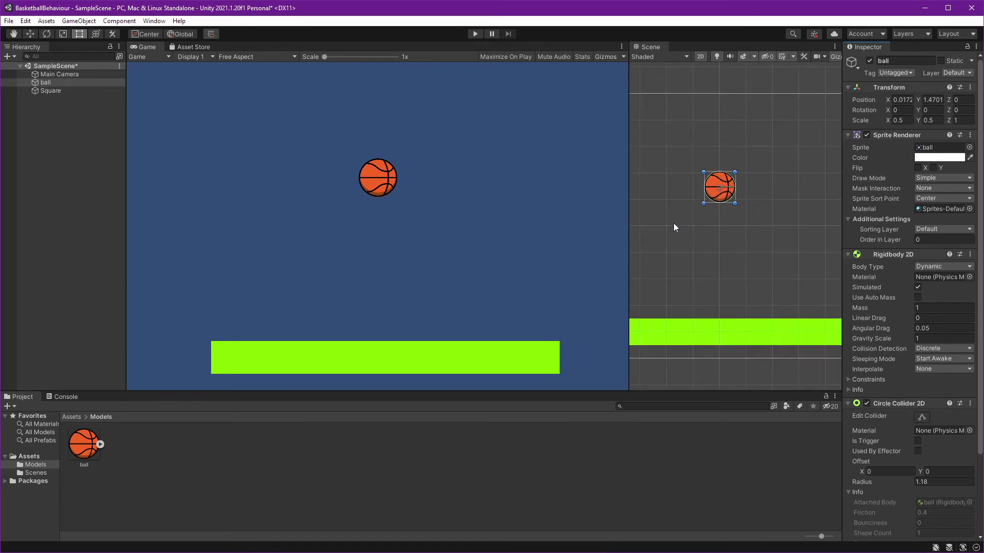
{"action": "left_click", "coordinate": [847, 403]}
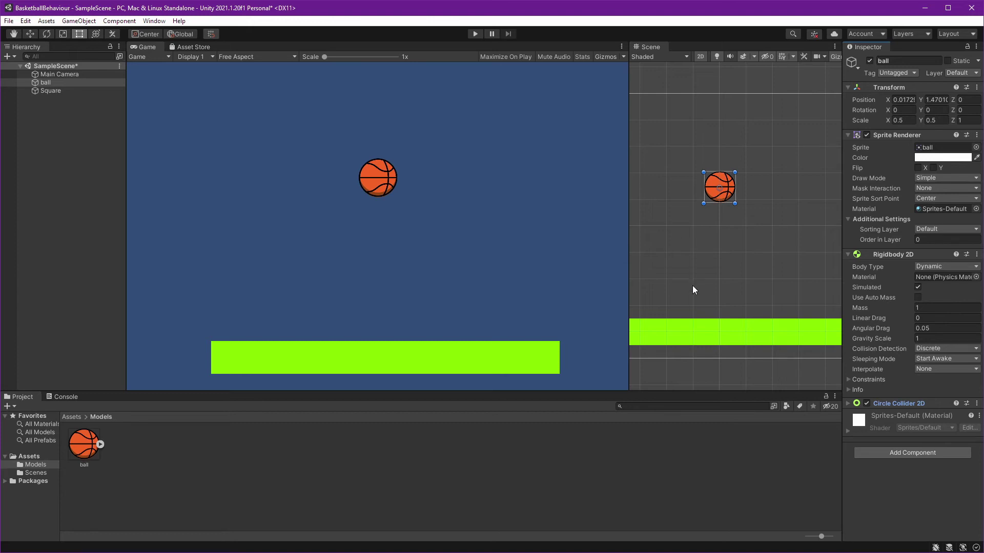
- Add a Box Collider 2D to the green ground Square
{"action": "left_click", "coordinate": [57, 92]}
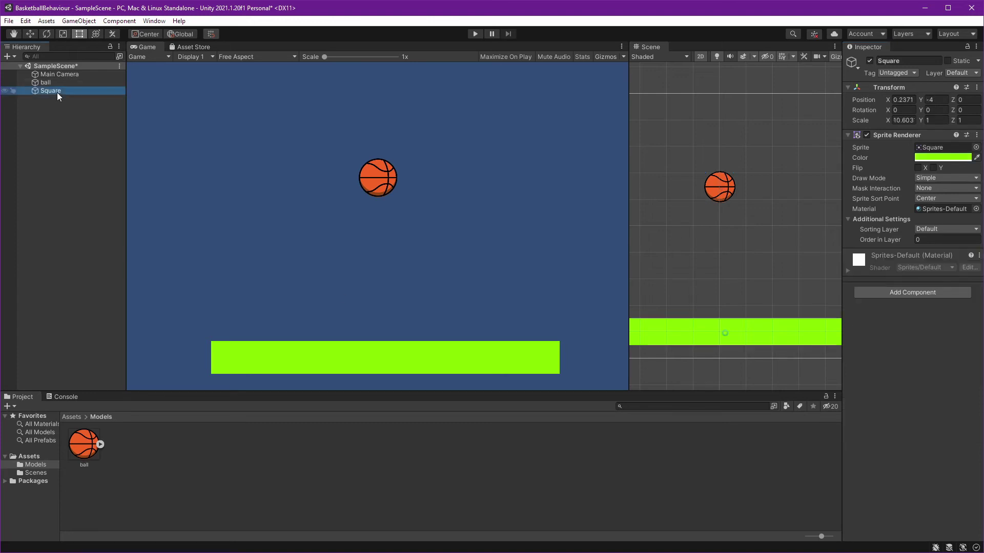
{"action": "left_click", "coordinate": [899, 291]}
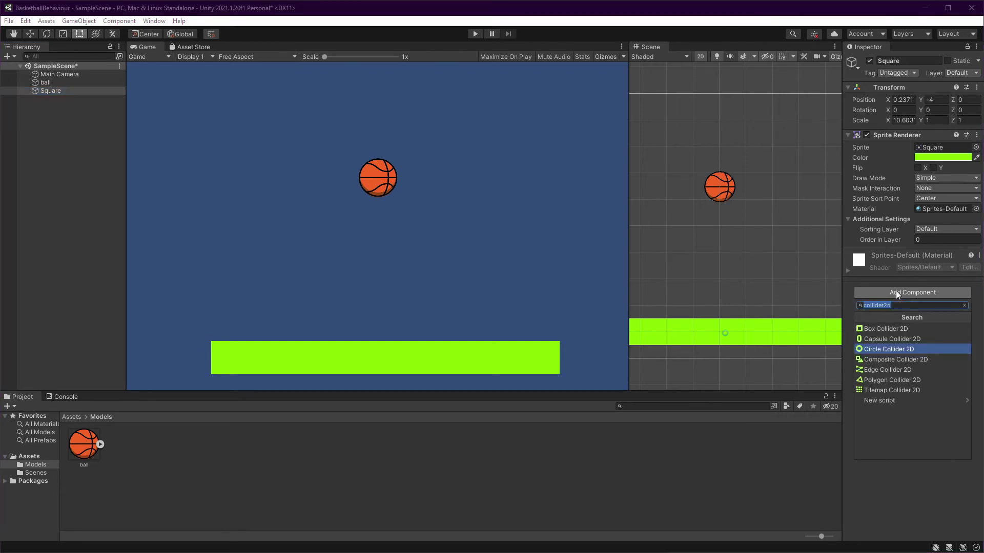
{"action": "left_click", "coordinate": [897, 328]}
- Check the ground collider's bounds with Edit Collider, then save and test-run the scene
{"action": "left_click", "coordinate": [919, 267]}
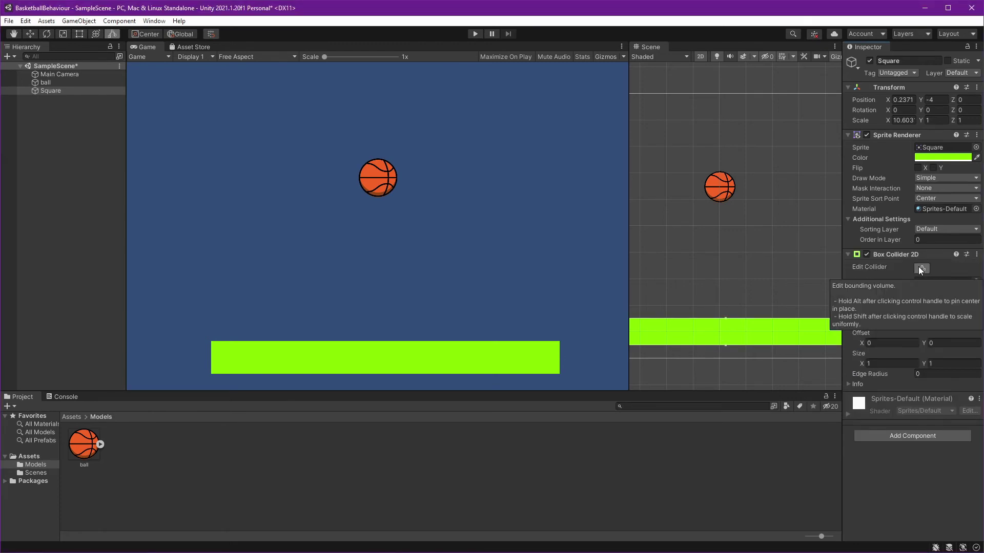
{"action": "scroll", "coordinate": [794, 337], "scroll_direction": "down", "scroll_amount": 3}
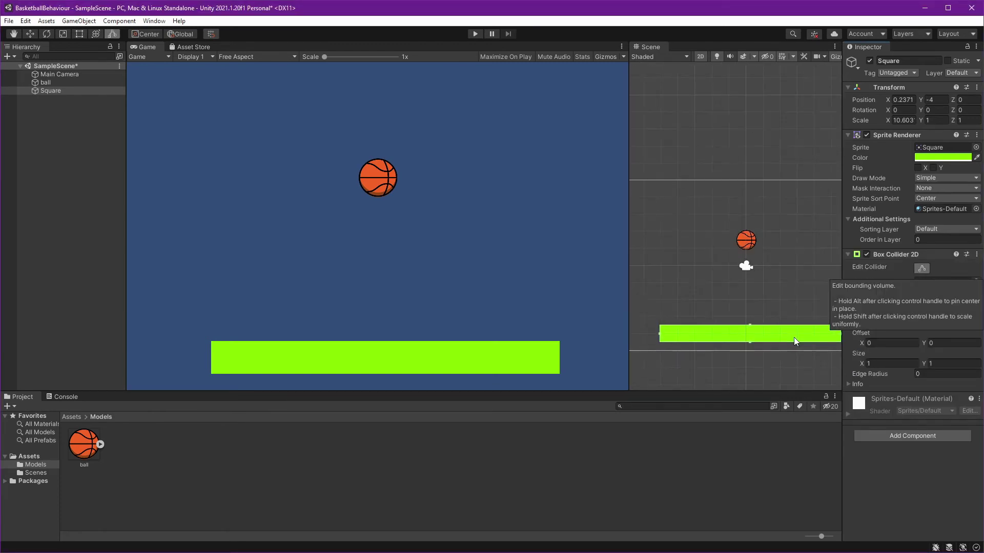
{"action": "scroll", "coordinate": [767, 322], "scroll_direction": "down", "scroll_amount": 2}
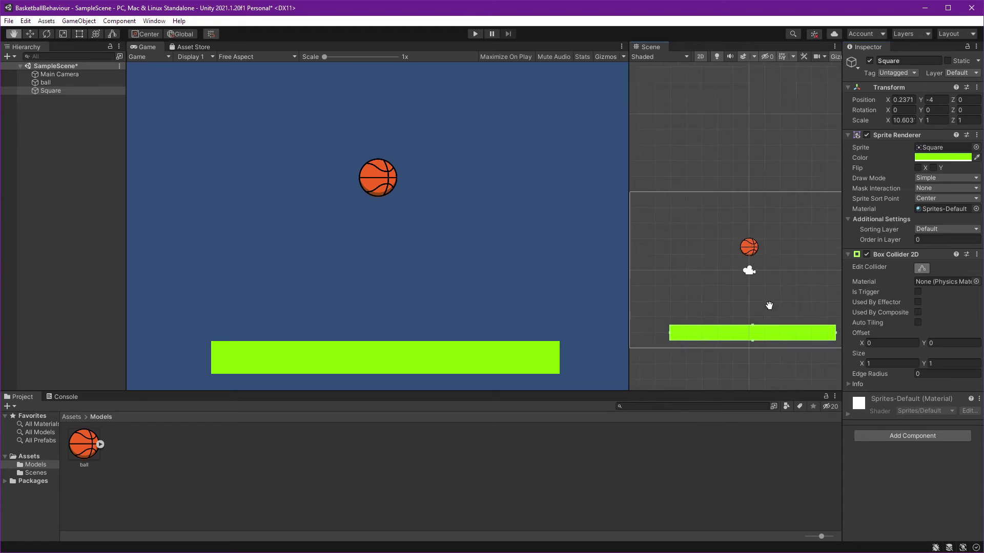
{"action": "left_click", "coordinate": [926, 267]}
{"action": "key", "text": "ctrl+s"}
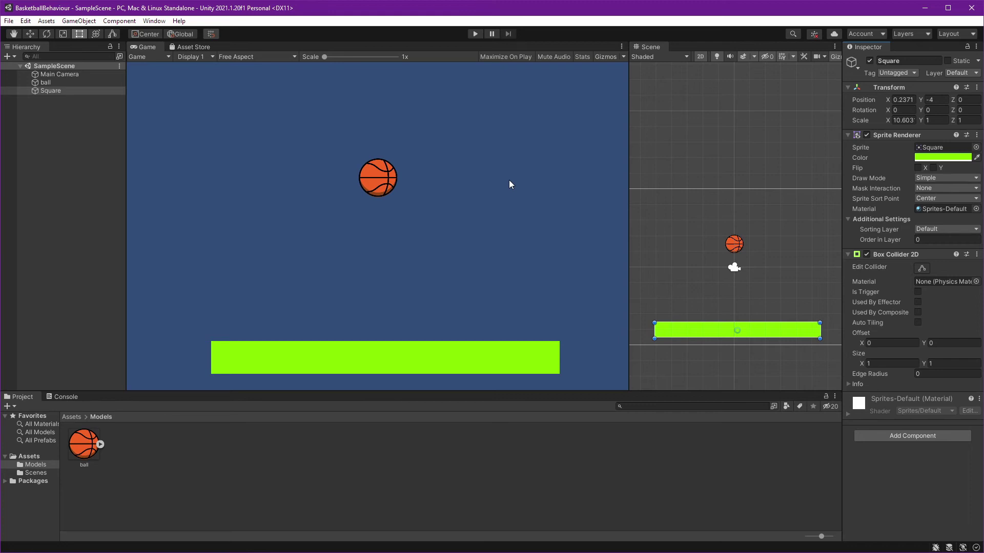
{"action": "left_click", "coordinate": [474, 36]}
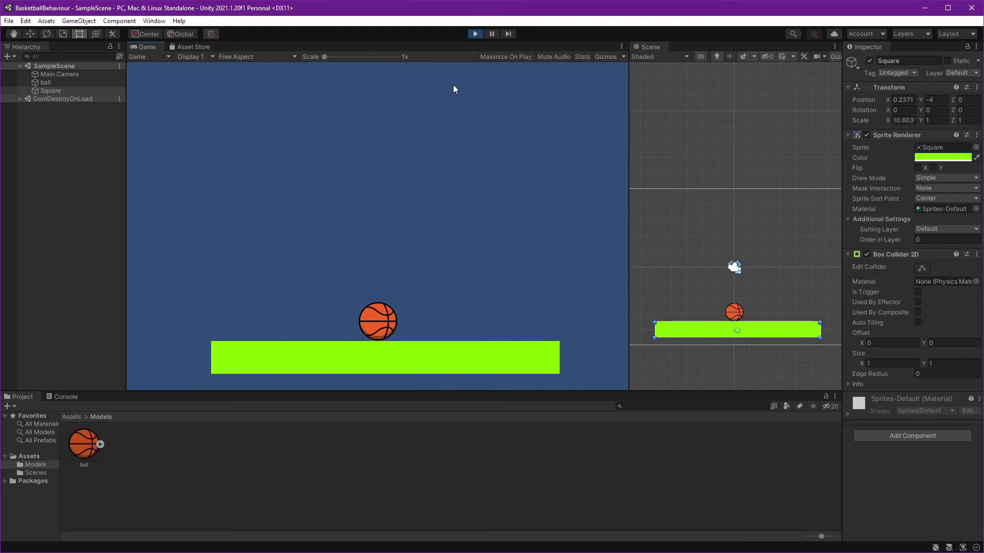
- Stop the test, select the ball, collapse Rigidbody 2D and expand Circle Collider 2D
{"action": "left_click", "coordinate": [477, 34]}
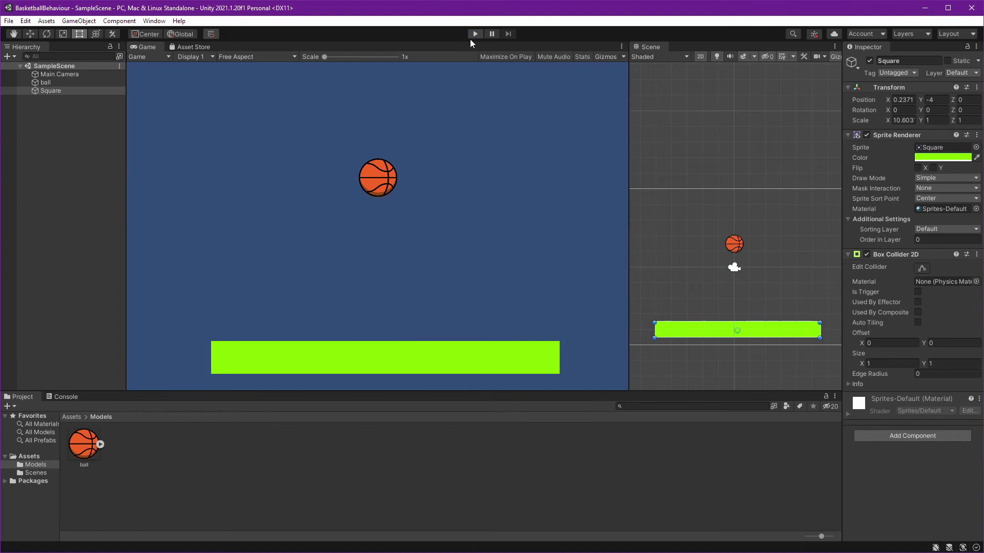
{"action": "left_click", "coordinate": [52, 84]}
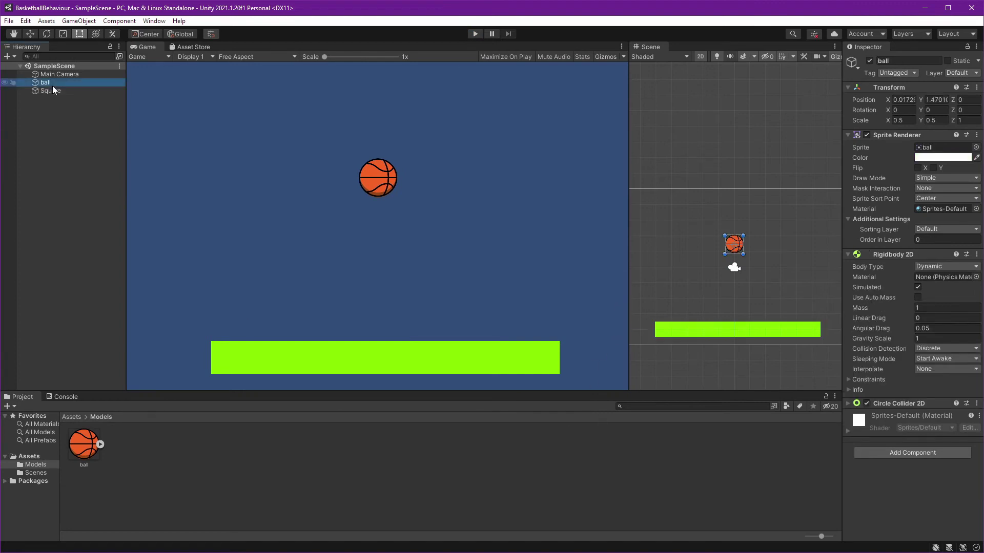
{"action": "left_click", "coordinate": [848, 254]}
{"action": "left_click", "coordinate": [847, 266]}
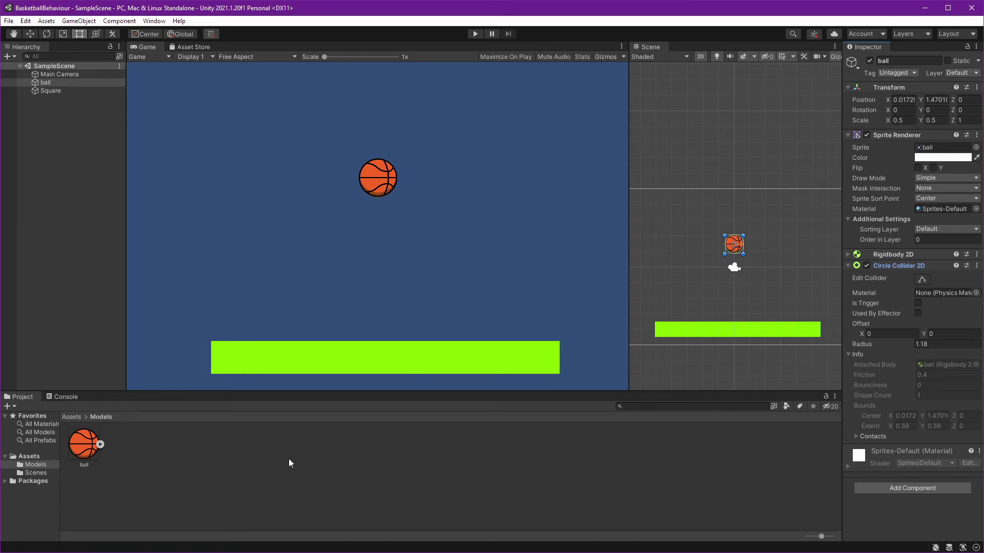
- Add a Physics Material 2D asset called 'ball' to the Models folder via Create > 2D
{"action": "right_click", "coordinate": [164, 464]}
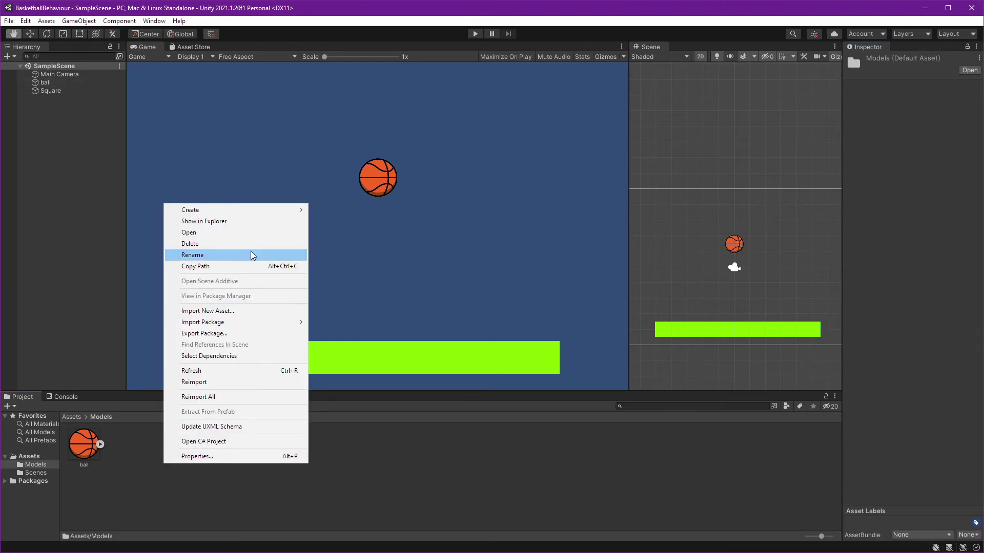
{"action": "mouse_move", "coordinate": [273, 207]}
{"action": "mouse_move", "coordinate": [409, 65]}
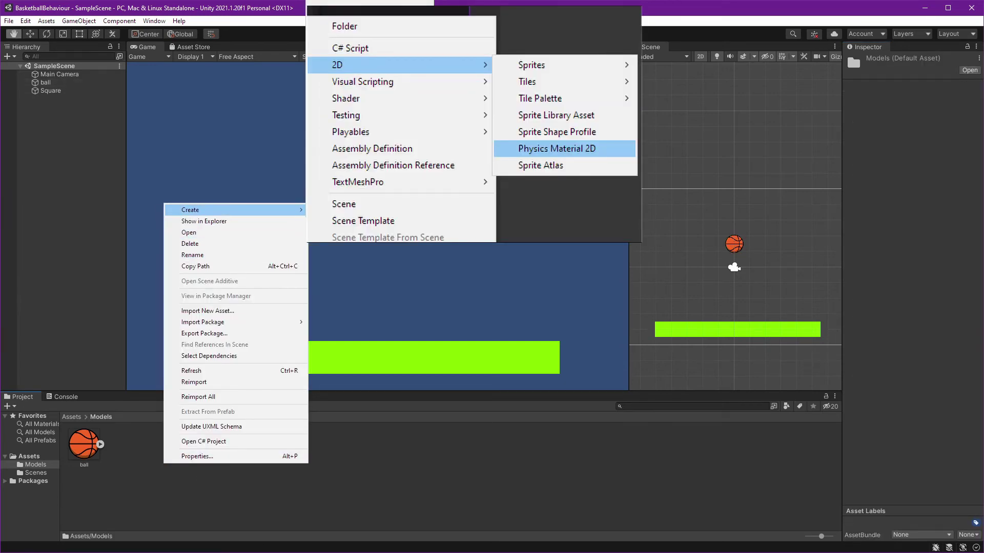
{"action": "left_click", "coordinate": [557, 148]}
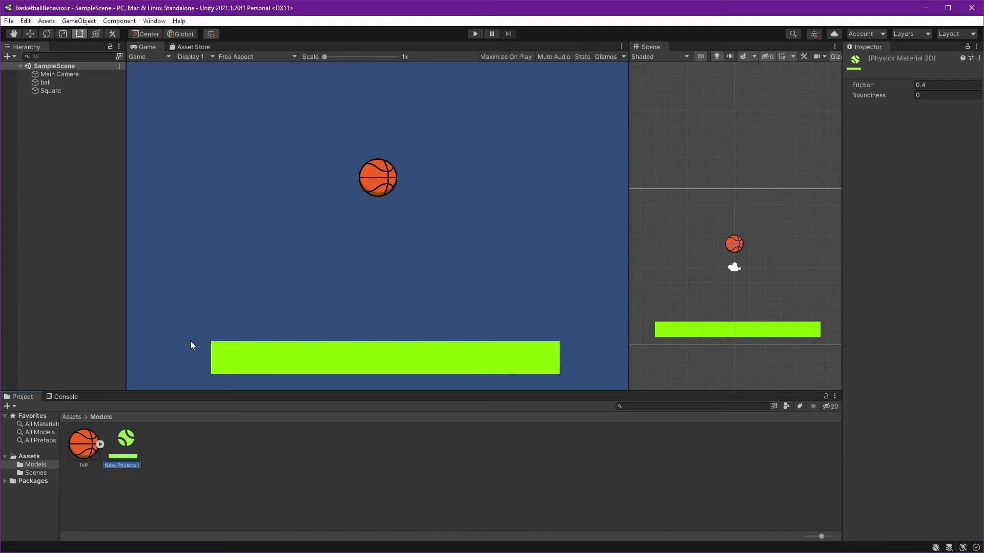
{"action": "type", "text": "ball"}
{"action": "key", "text": "Return"}
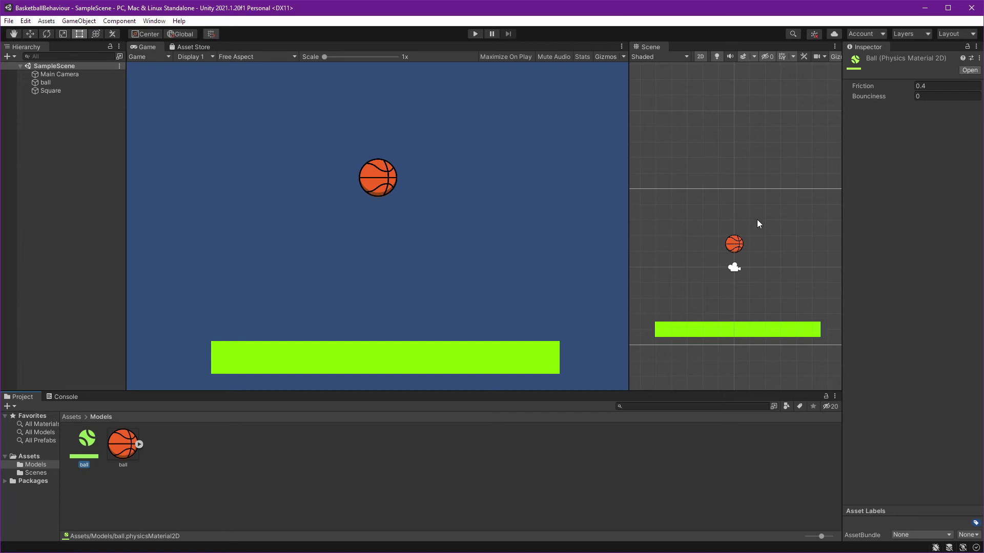
{"action": "left_click", "coordinate": [738, 246]}
- Assign the 'ball' material to the basketball's Circle Collider 2D, save, and test-run the scene
{"action": "left_click", "coordinate": [737, 246]}
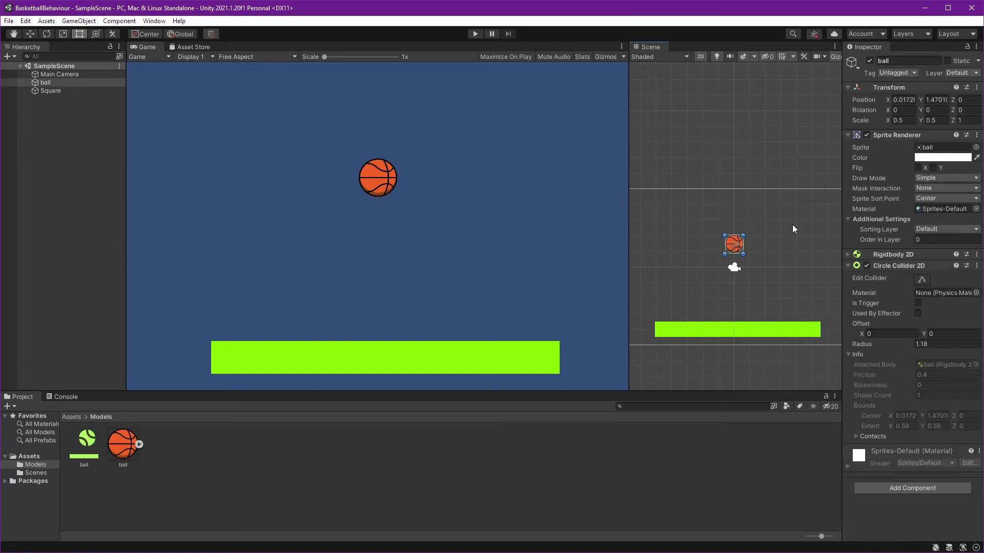
{"action": "left_click_drag", "start_coordinate": [84, 455], "coordinate": [953, 291]}
{"action": "key", "text": "ctrl+s"}
{"action": "left_click", "coordinate": [476, 34]}
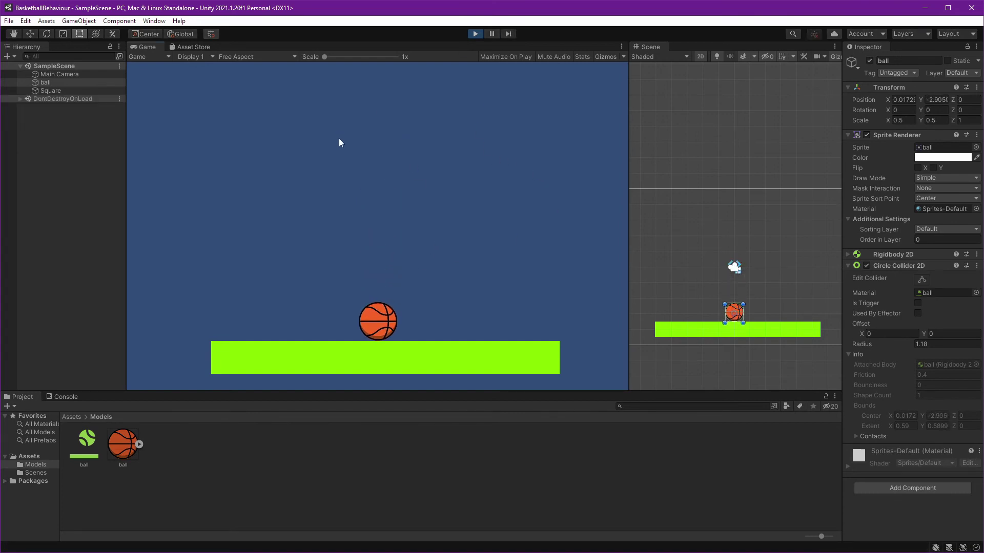
- Stop the test and set the ball material's Bounciness to 1
{"action": "left_click", "coordinate": [475, 34]}
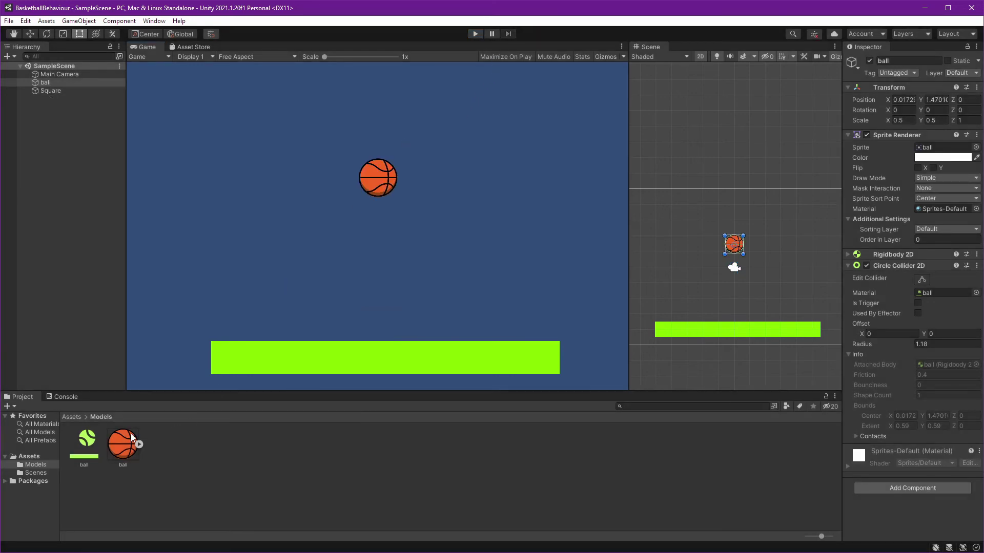
{"action": "left_click", "coordinate": [87, 439]}
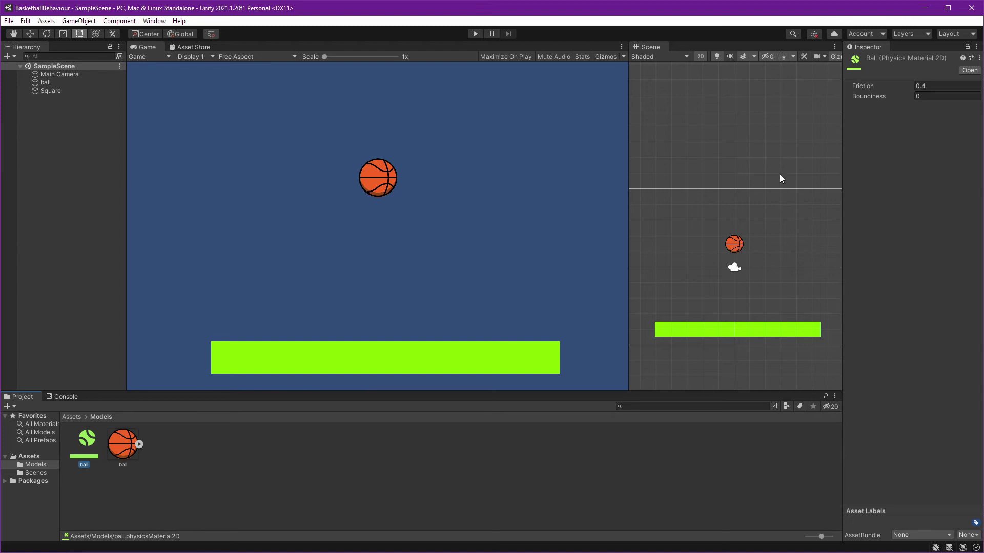
{"action": "left_click", "coordinate": [944, 97]}
{"action": "type", "text": "1"}
- Test the bounce in play mode and change Bounciness to 0.75 while running
{"action": "left_click", "coordinate": [475, 34]}
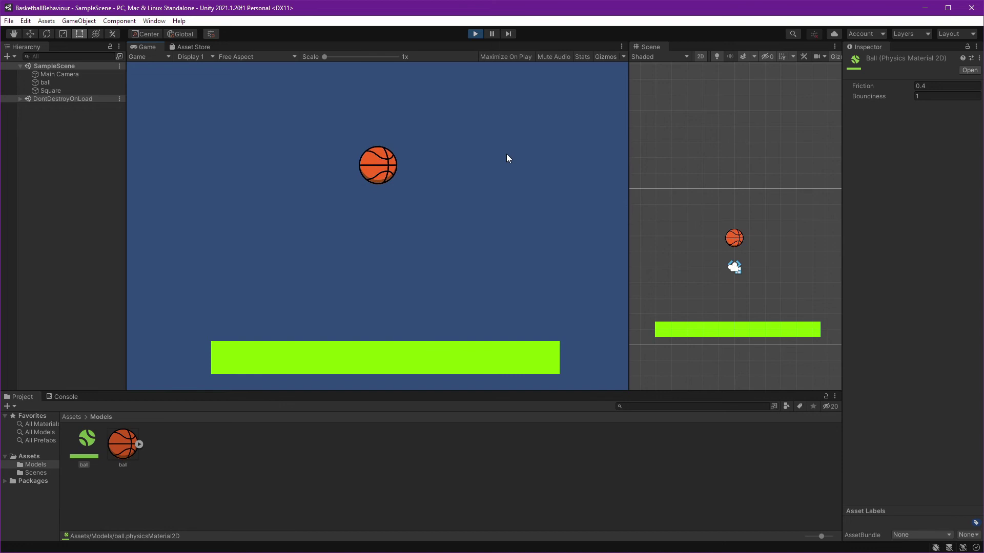
{"action": "left_click", "coordinate": [942, 96]}
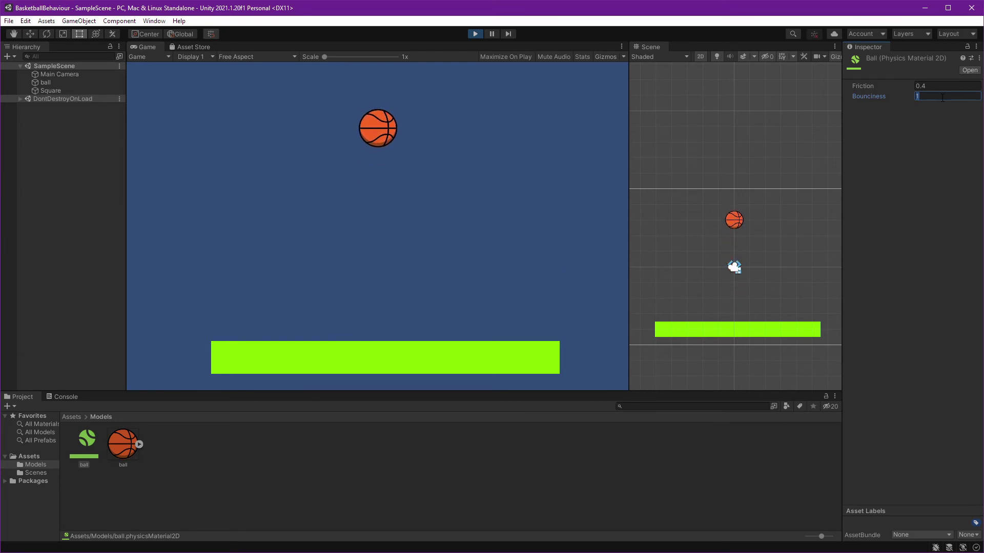
{"action": "type", "text": "0"}
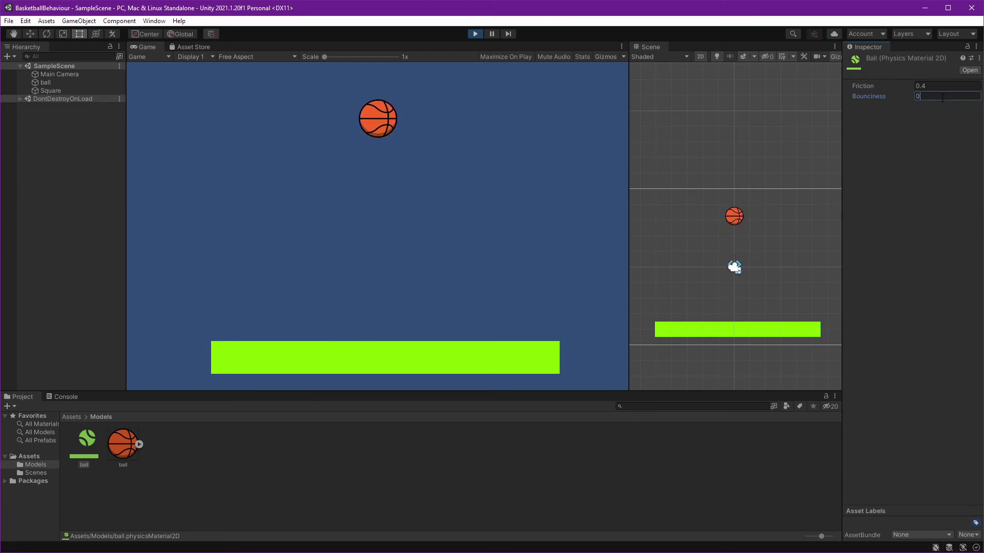
{"action": "type", "text": ".75"}
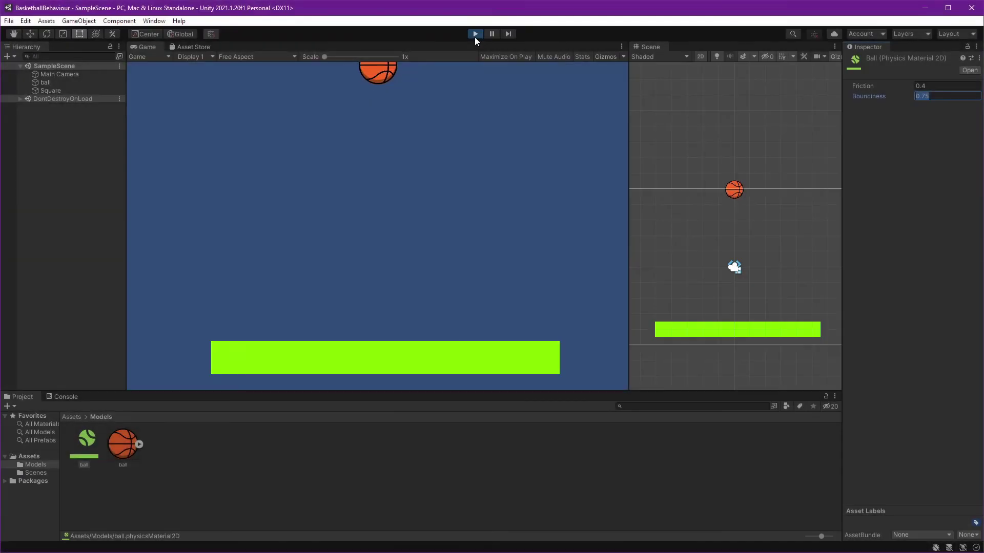
- Try a Bounciness of 0.5 on the ball material in a test run
{"action": "left_click", "coordinate": [474, 37]}
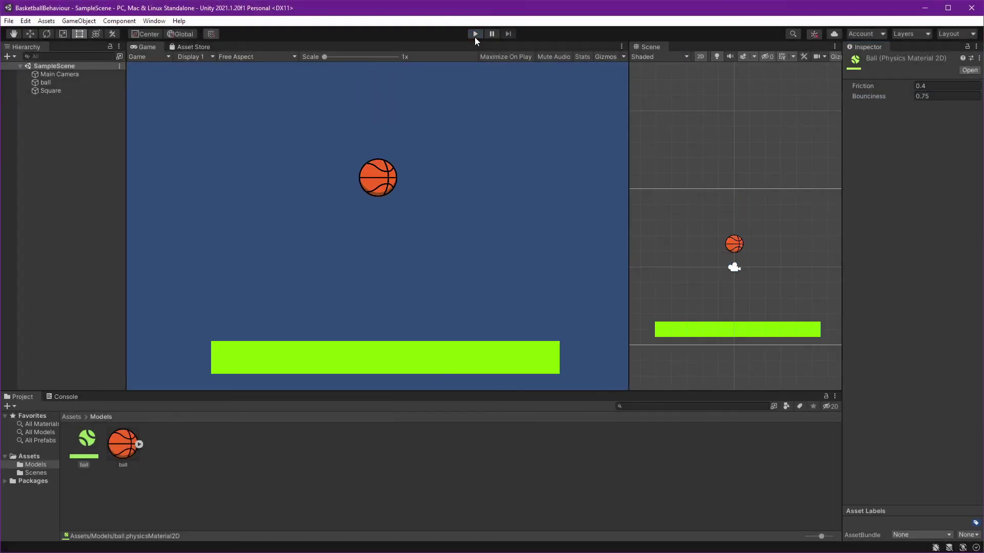
{"action": "left_click", "coordinate": [963, 97]}
{"action": "type", "text": "0.5"}
{"action": "left_click", "coordinate": [477, 33]}
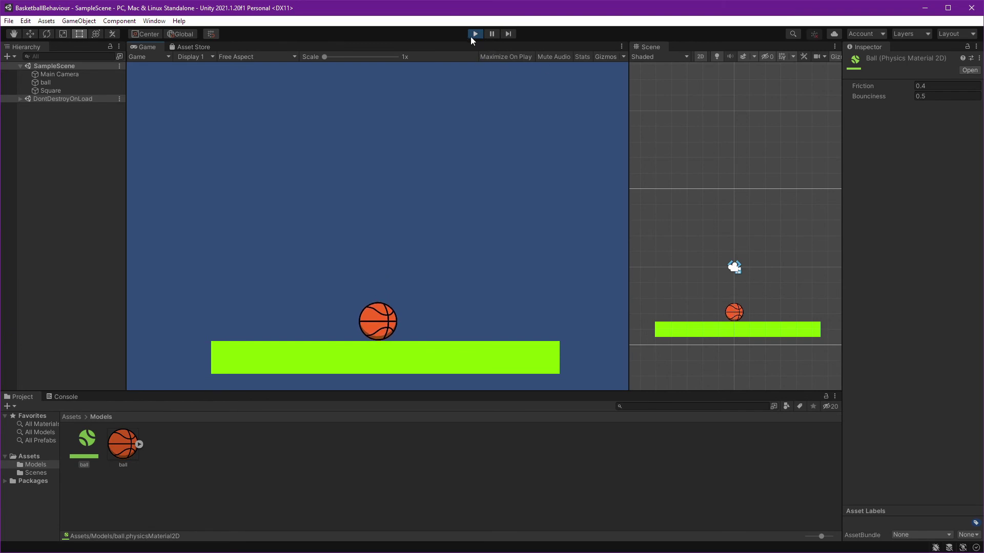
{"action": "left_click", "coordinate": [475, 34]}
- Restore Bounciness to 0.75 and confirm it in another test run
{"action": "left_click", "coordinate": [968, 95]}
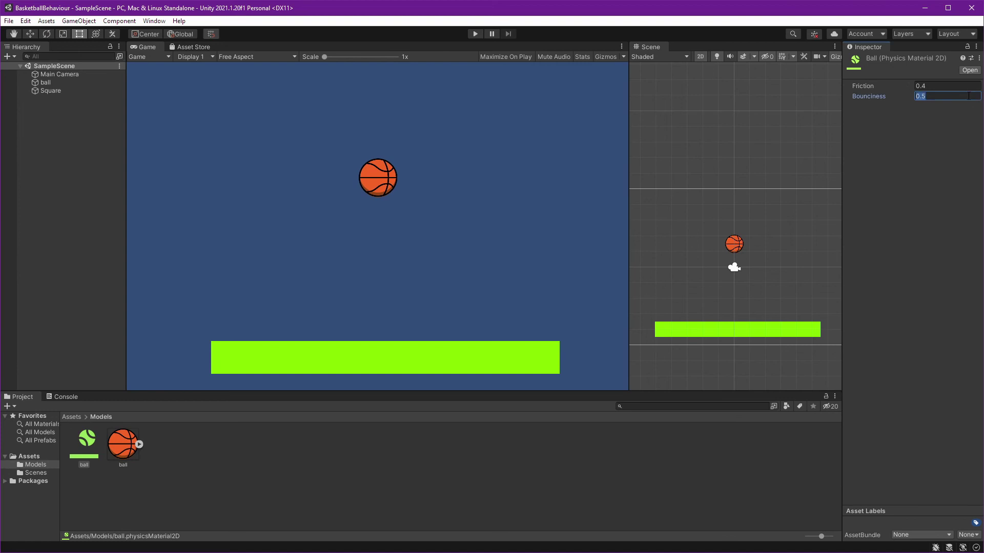
{"action": "type", "text": "0.75"}
{"action": "left_click", "coordinate": [475, 34]}
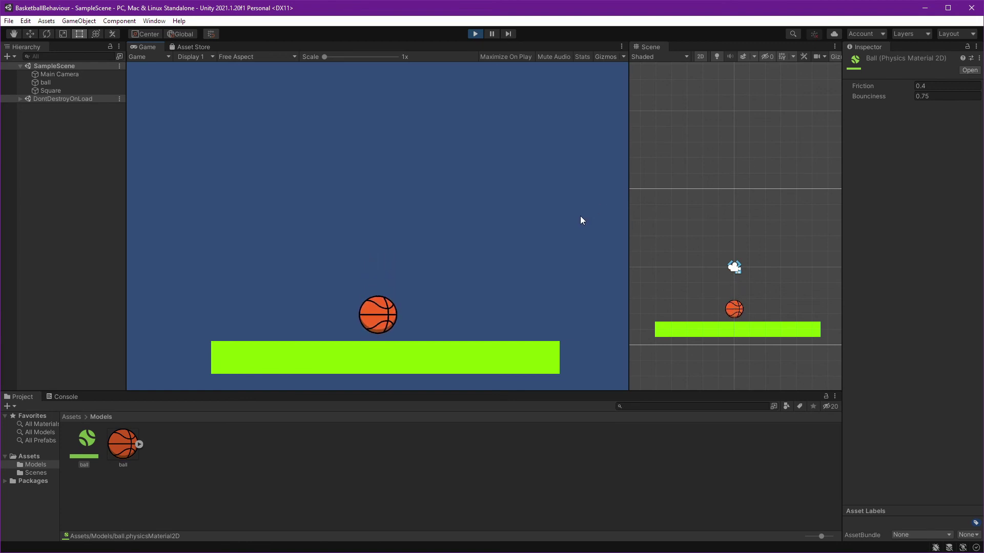
{"action": "left_click", "coordinate": [481, 33]}
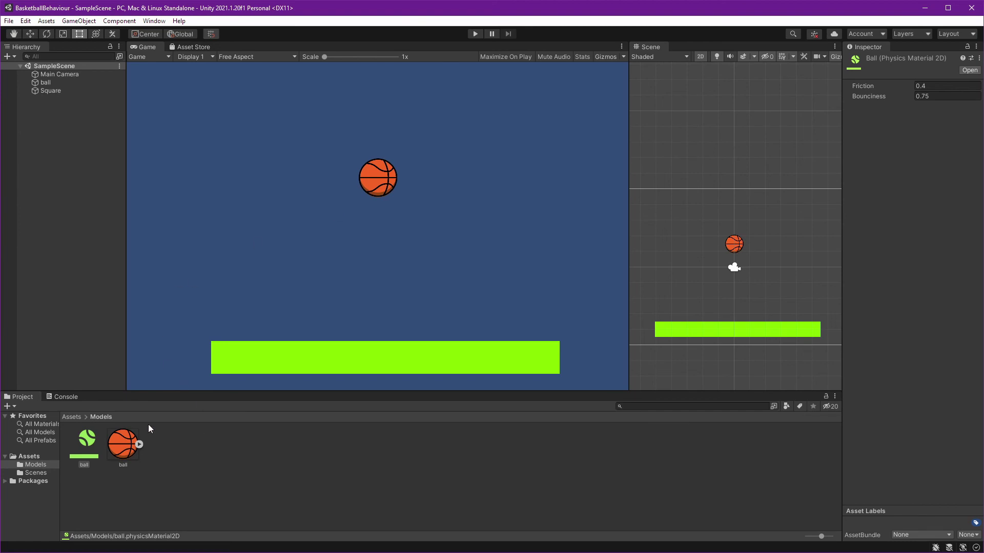
- Create a new Square sprite, Square (1), and rotate it to Z -44.55 into a diamond
{"action": "right_click", "coordinate": [63, 151]}
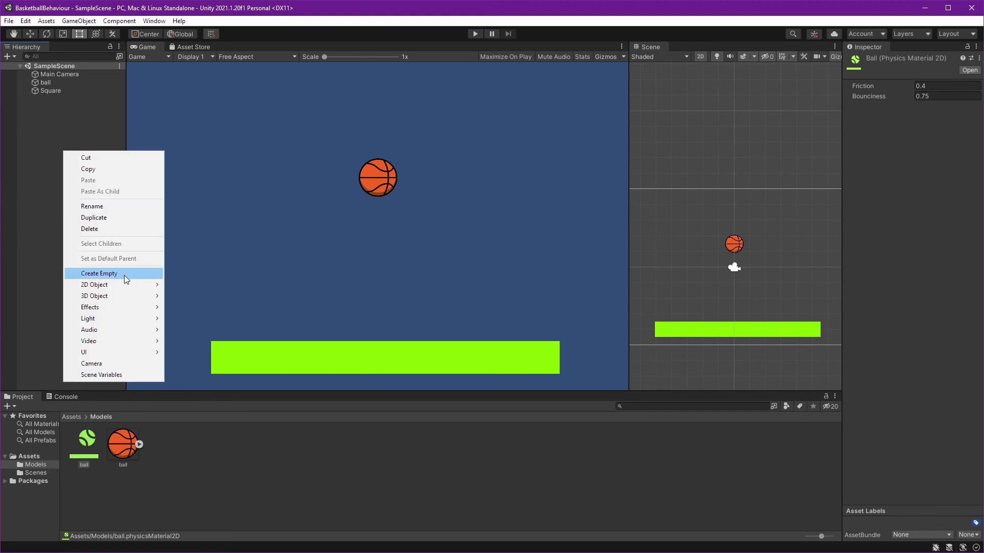
{"action": "mouse_move", "coordinate": [128, 283]}
{"action": "mouse_move", "coordinate": [245, 287]}
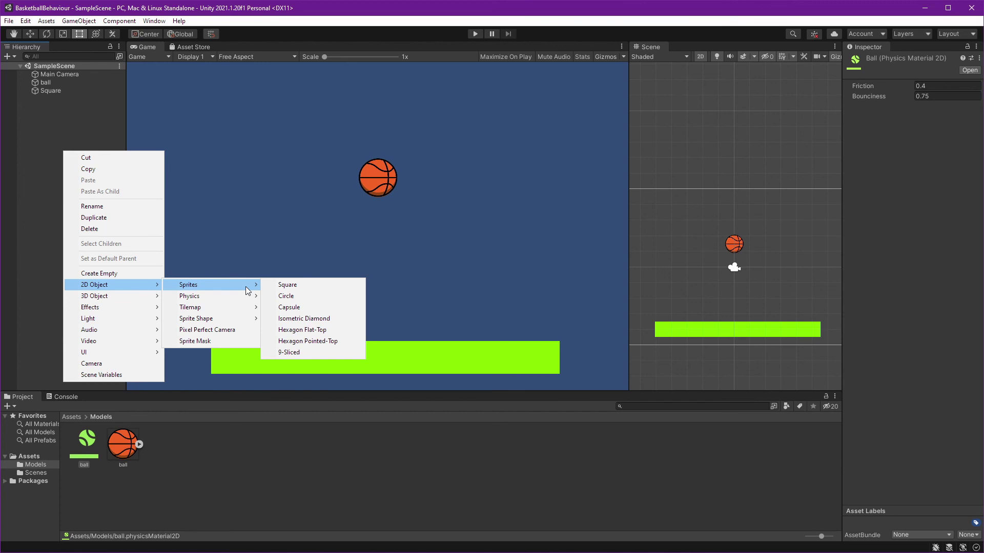
{"action": "left_click", "coordinate": [306, 285]}
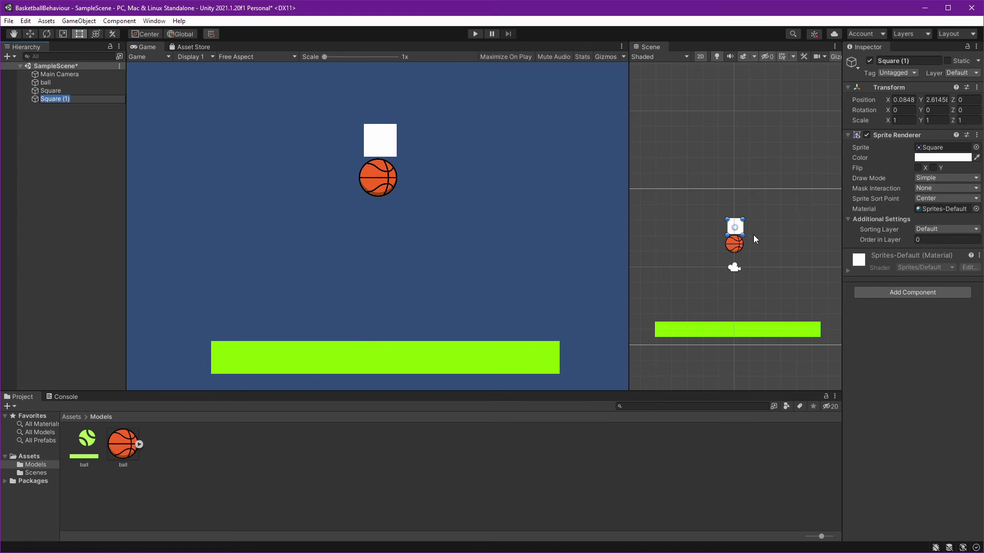
{"action": "type", "text": "e"}
{"action": "key", "text": "Escape"}
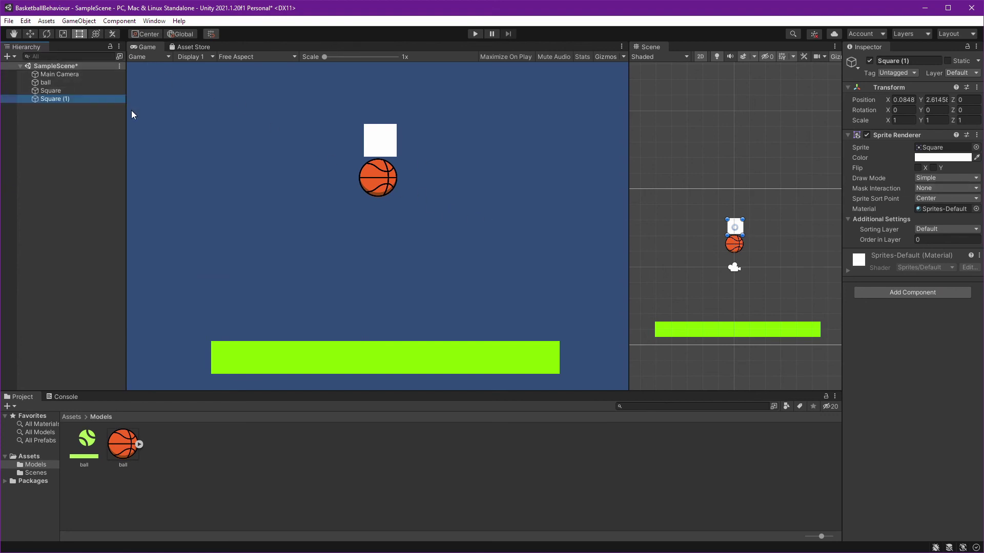
{"action": "left_click", "coordinate": [46, 34]}
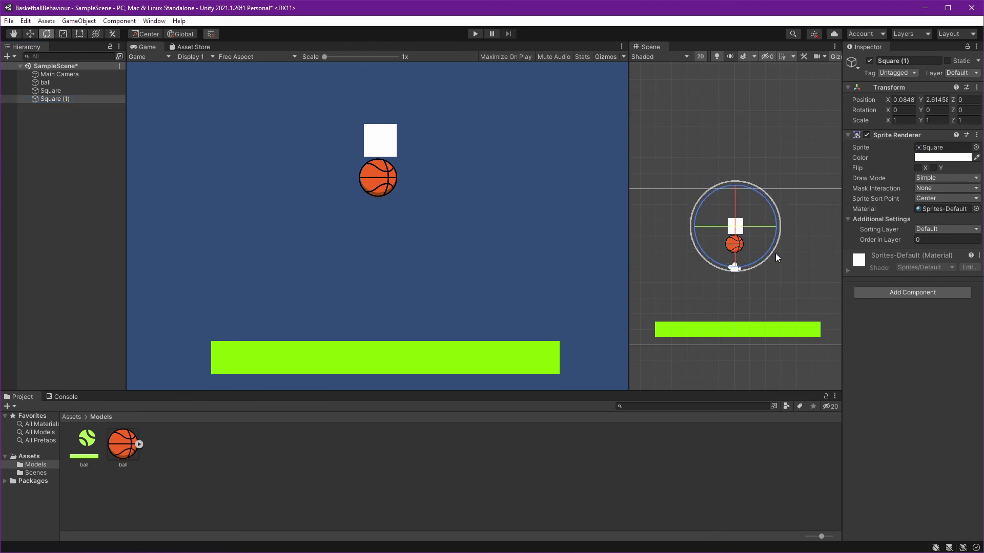
{"action": "left_click_drag", "start_coordinate": [775, 253], "coordinate": [652, 254]}
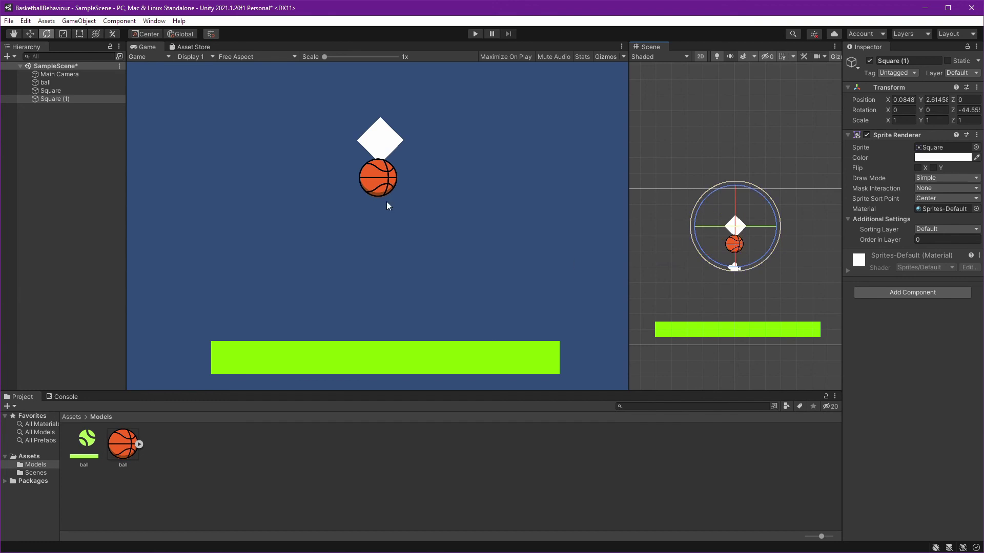
- Colour the diamond cyan in the Color picker
{"action": "left_click", "coordinate": [942, 158]}
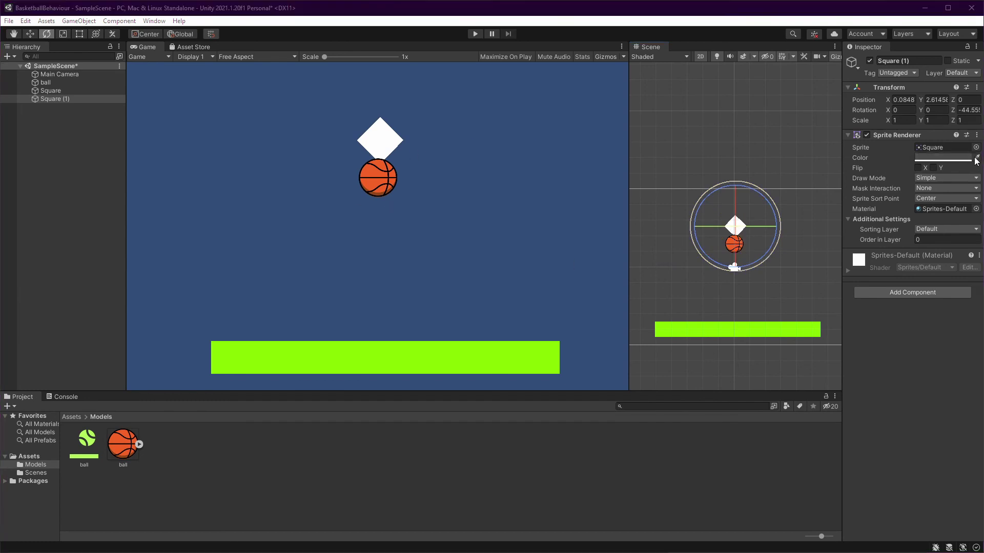
{"action": "left_click", "coordinate": [939, 158]}
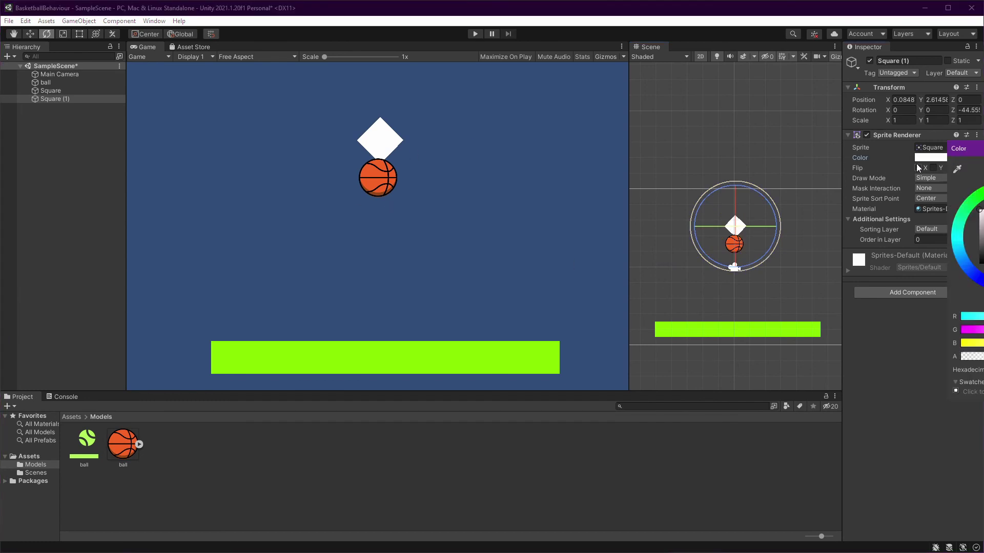
{"action": "left_click", "coordinate": [957, 236]}
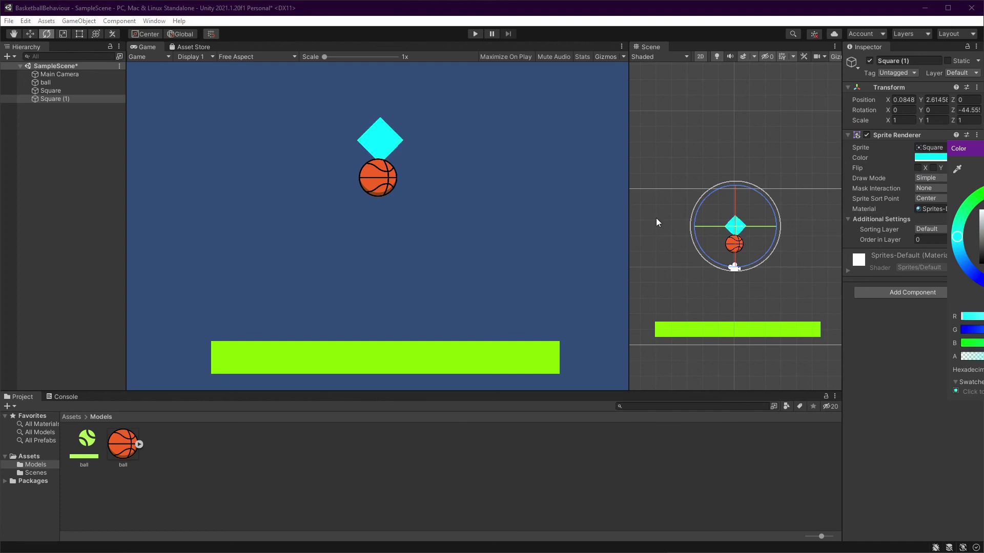
{"action": "left_click", "coordinate": [374, 123]}
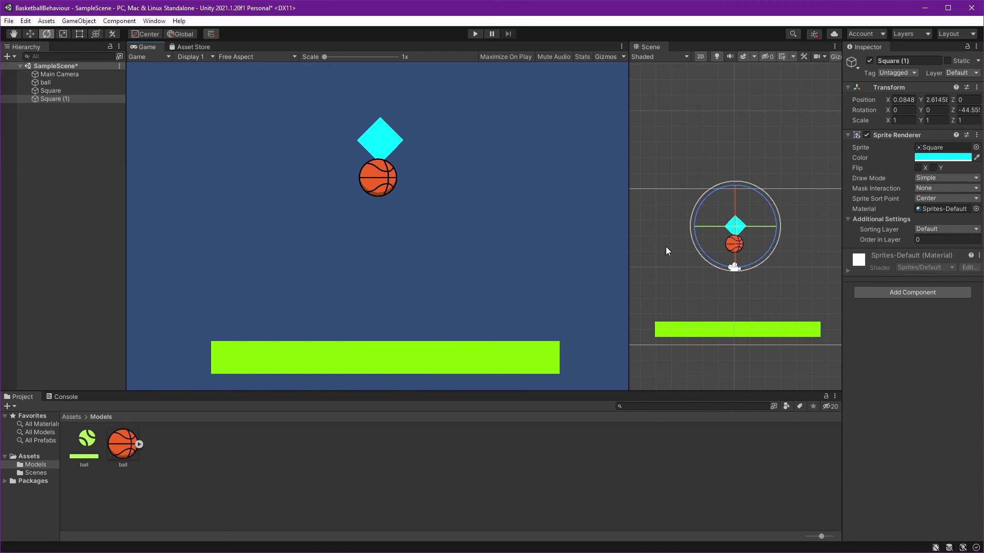
- Move the diamond down onto the green ground at X -1, Y -3 and save
{"action": "key", "text": "w"}
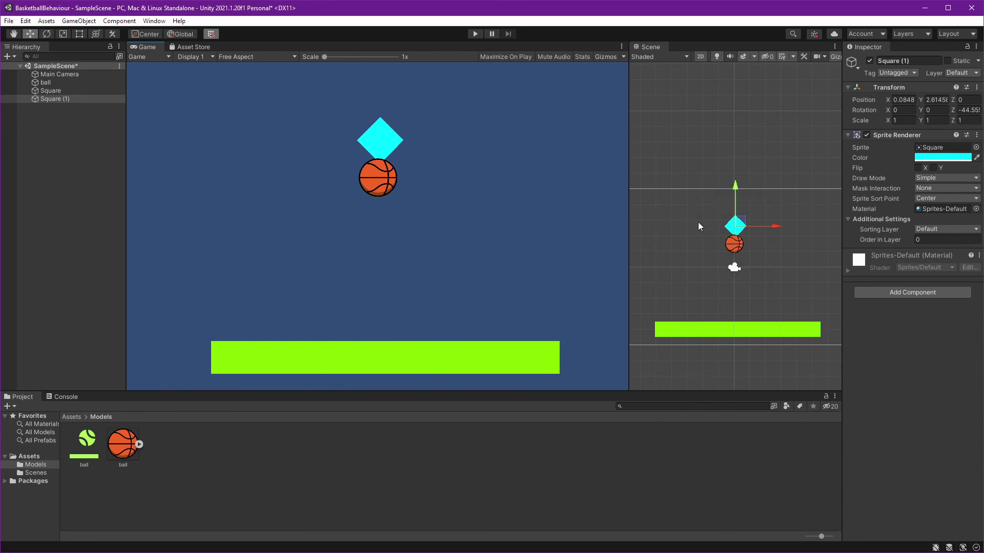
{"action": "left_click_drag", "start_coordinate": [735, 205], "coordinate": [759, 317], "text": "ctrl"}
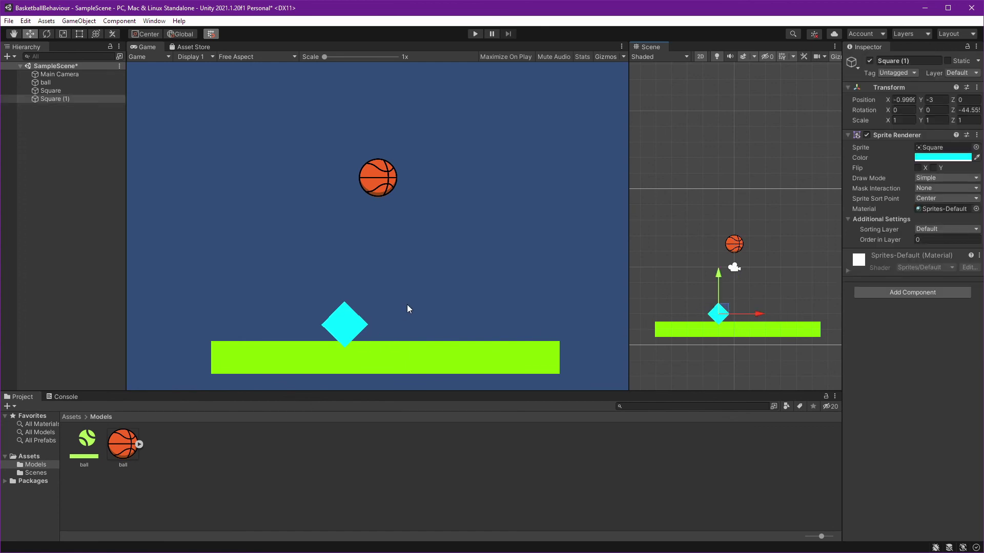
{"action": "key", "text": "ctrl+s"}
- Add a Box Collider 2D to the diamond and save the scene
{"action": "left_click", "coordinate": [889, 295]}
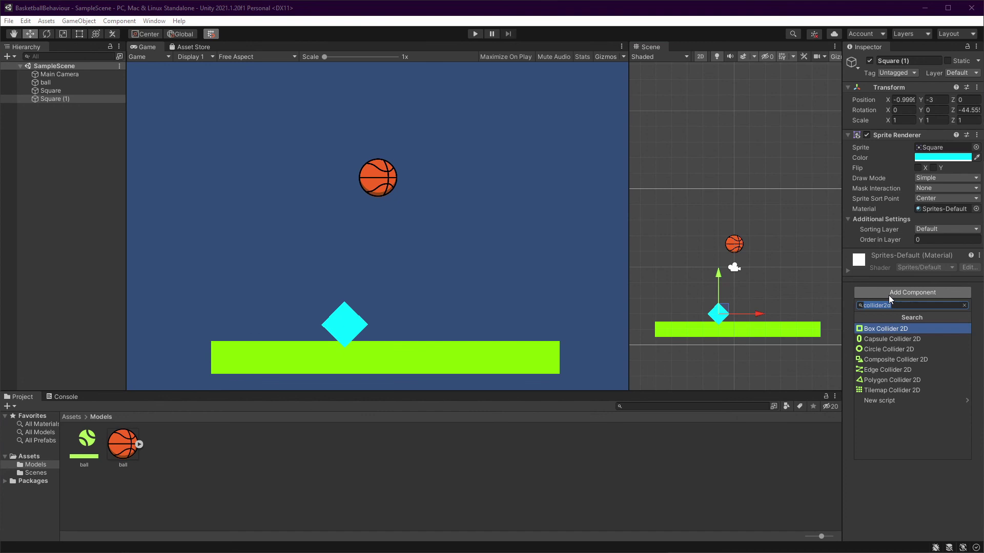
{"action": "key", "text": "Return"}
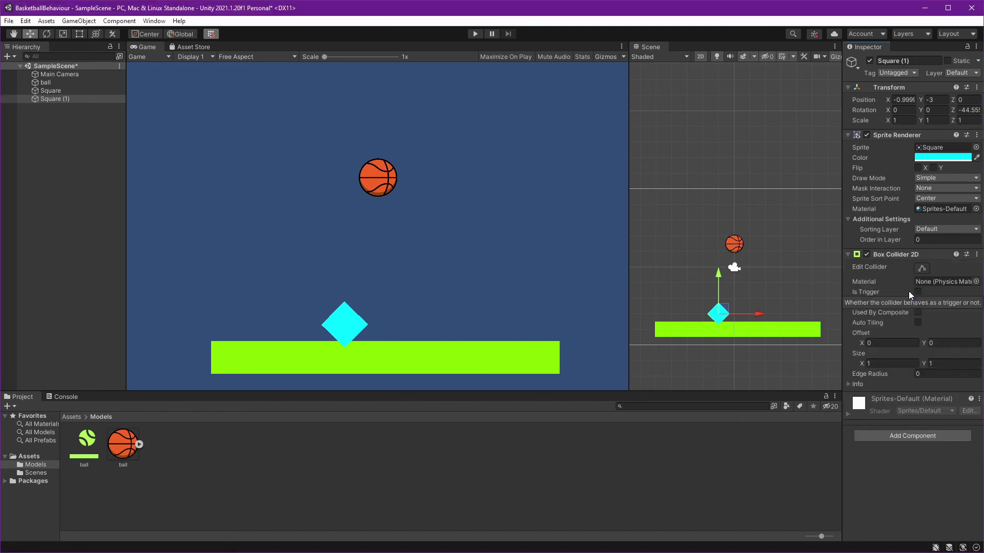
{"action": "key", "text": "ctrl+s"}
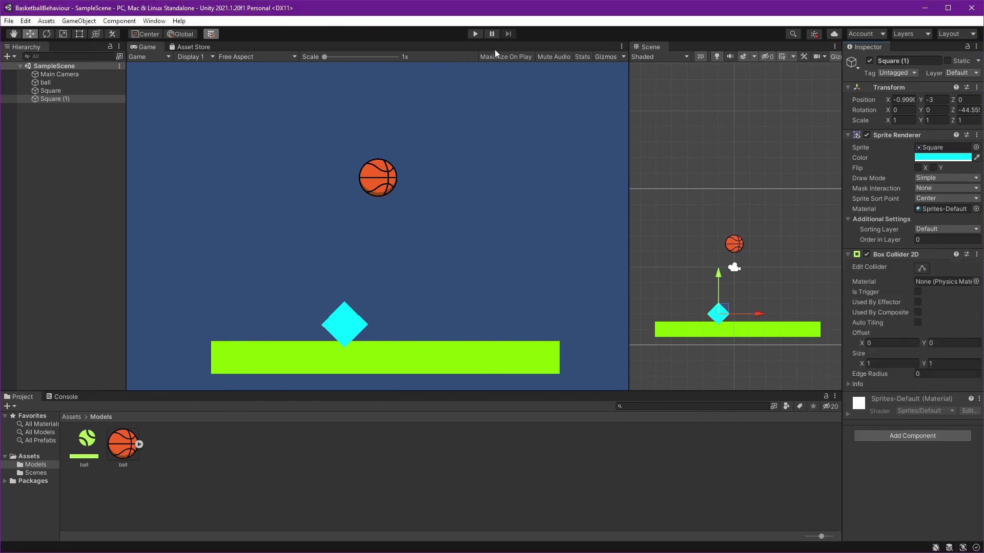
{"action": "left_click", "coordinate": [475, 34]}
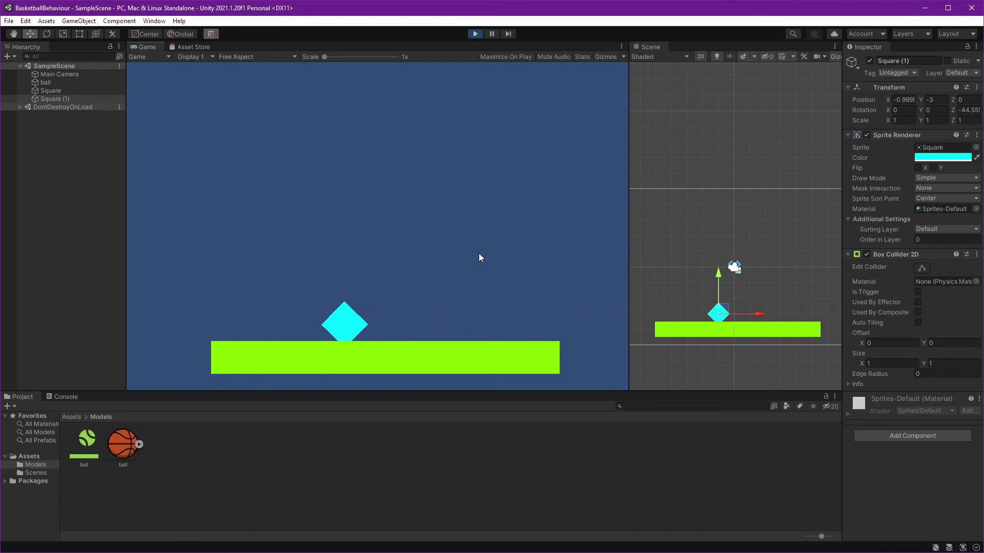
{"action": "left_click", "coordinate": [477, 36]}
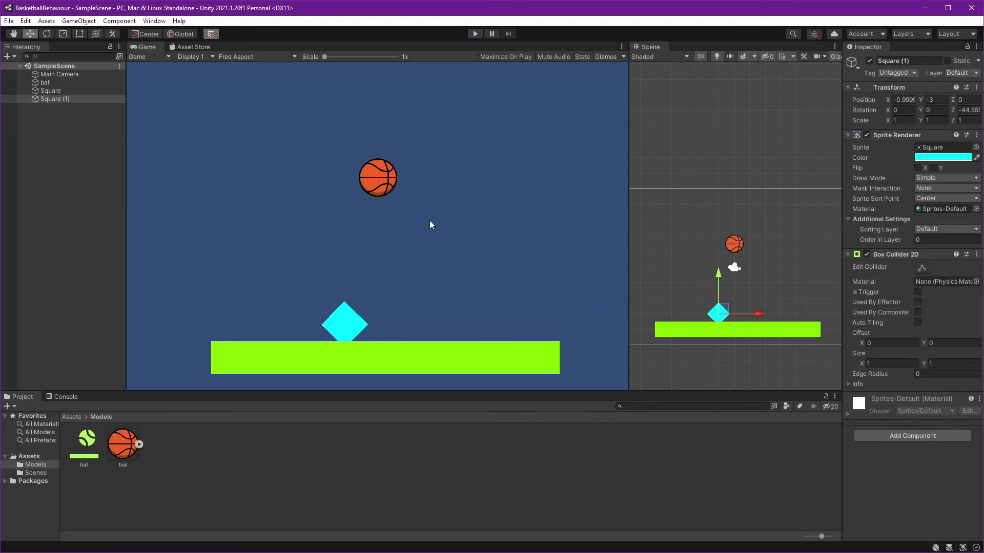